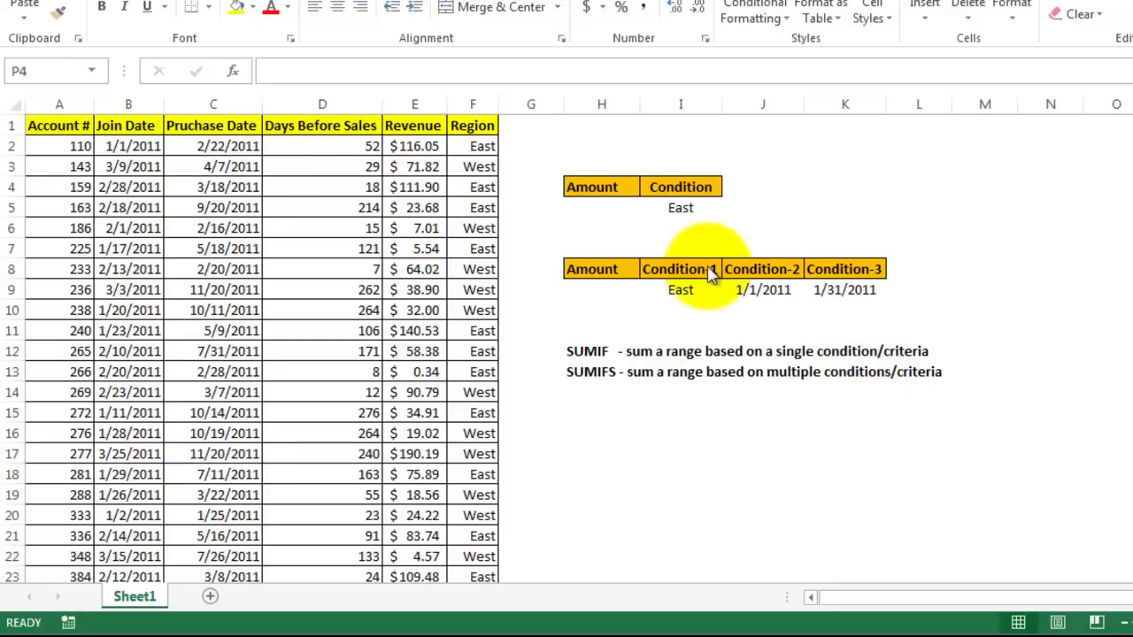
Start a SUMIF formula in H5 with condition range F2:F91
{"action": "left_click", "coordinate": [591, 206]}
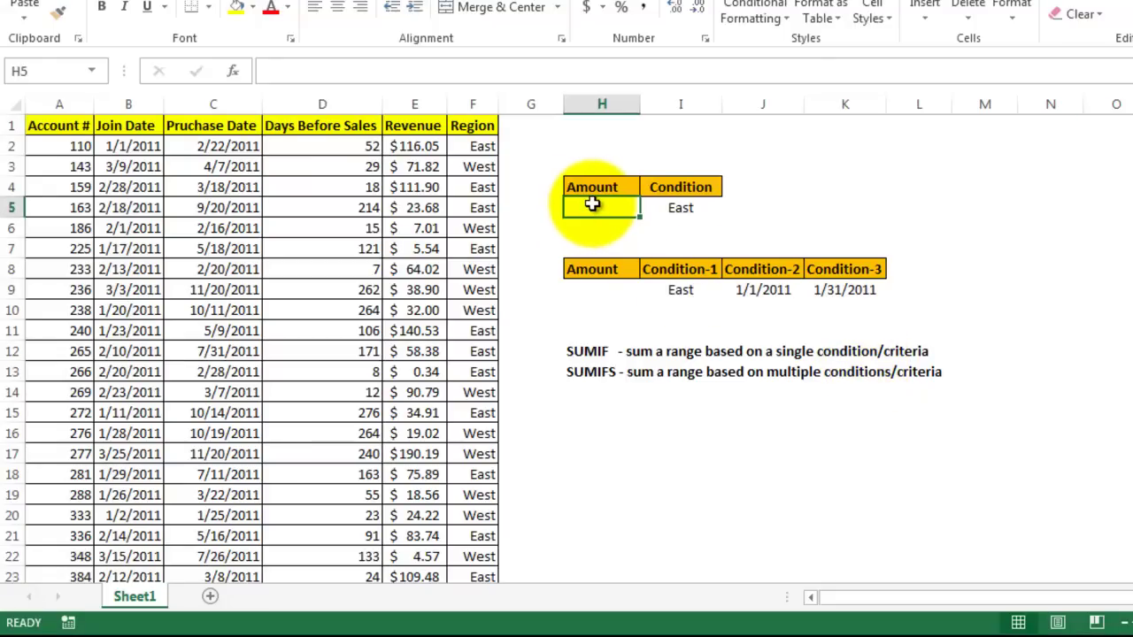
{"action": "type", "text": "=sumif"}
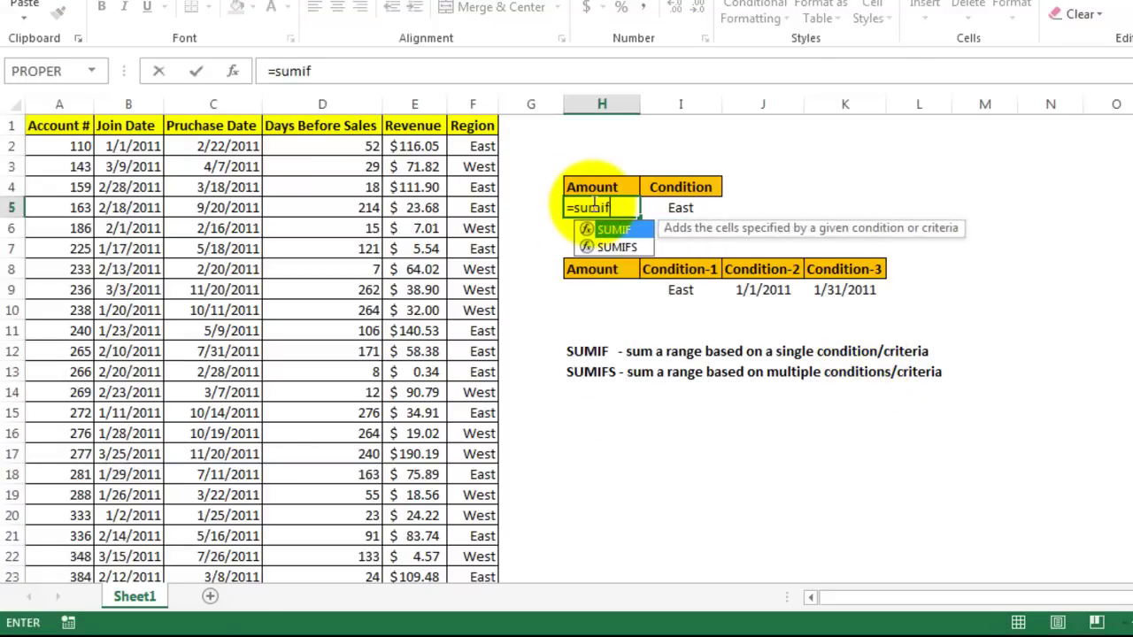
{"action": "key", "text": "Tab"}
{"action": "left_click", "coordinate": [232, 73]}
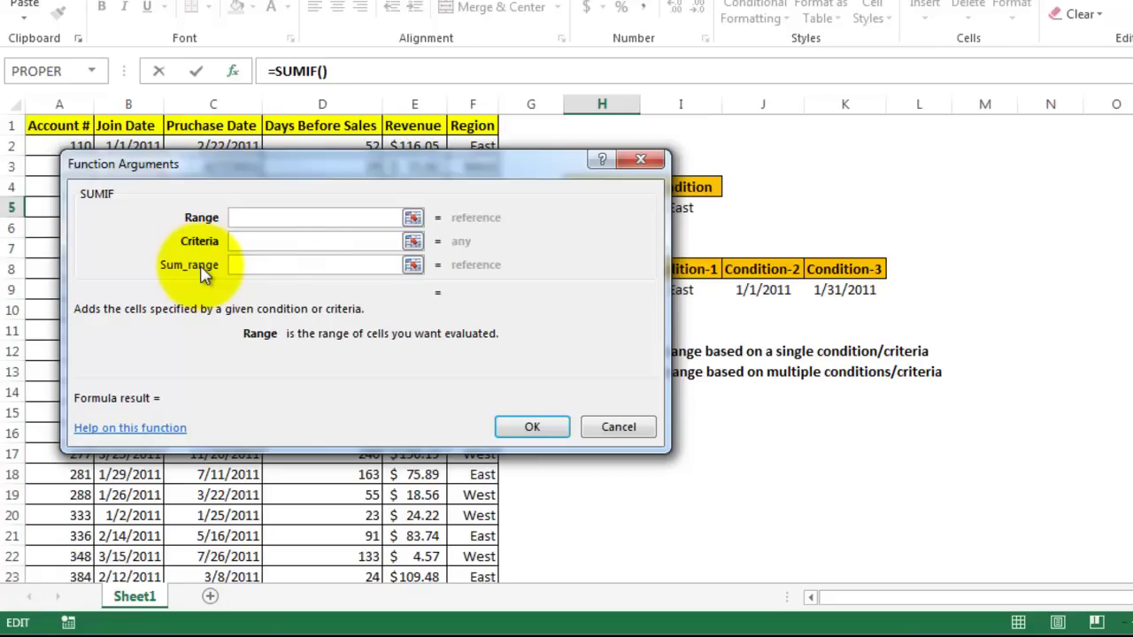
{"action": "mouse_move", "coordinate": [336, 159]}
{"action": "left_mouse_down"}
{"action": "mouse_move", "coordinate": [582, 175]}
{"action": "mouse_move", "coordinate": [783, 170]}
{"action": "left_mouse_up"}
{"action": "left_click", "coordinate": [482, 146]}
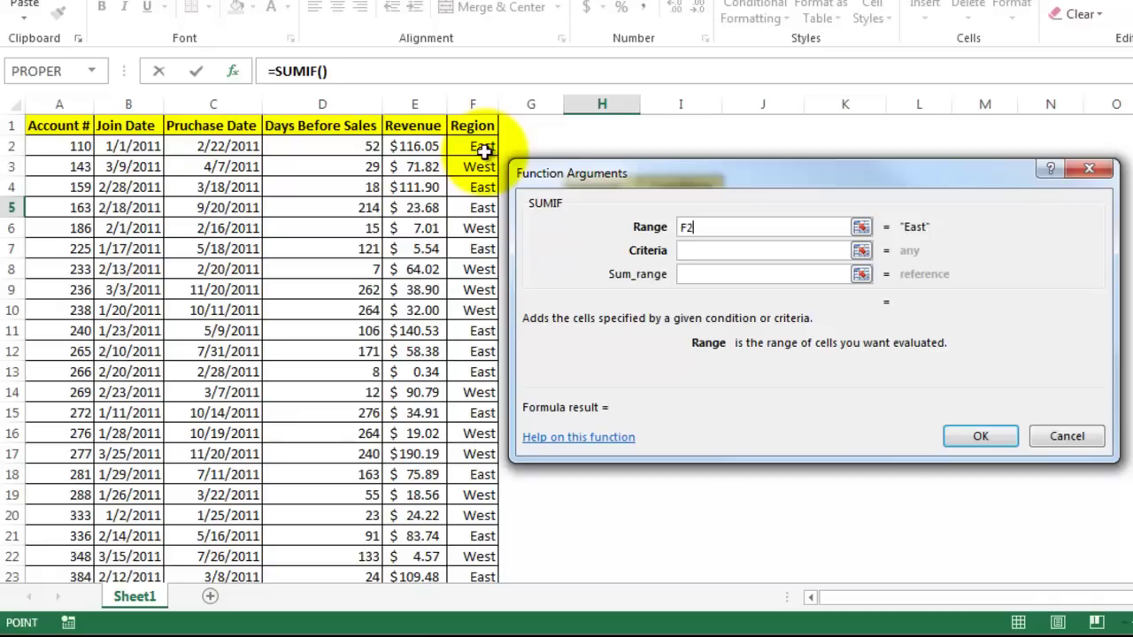
{"action": "key", "text": "ctrl+shift+Down"}
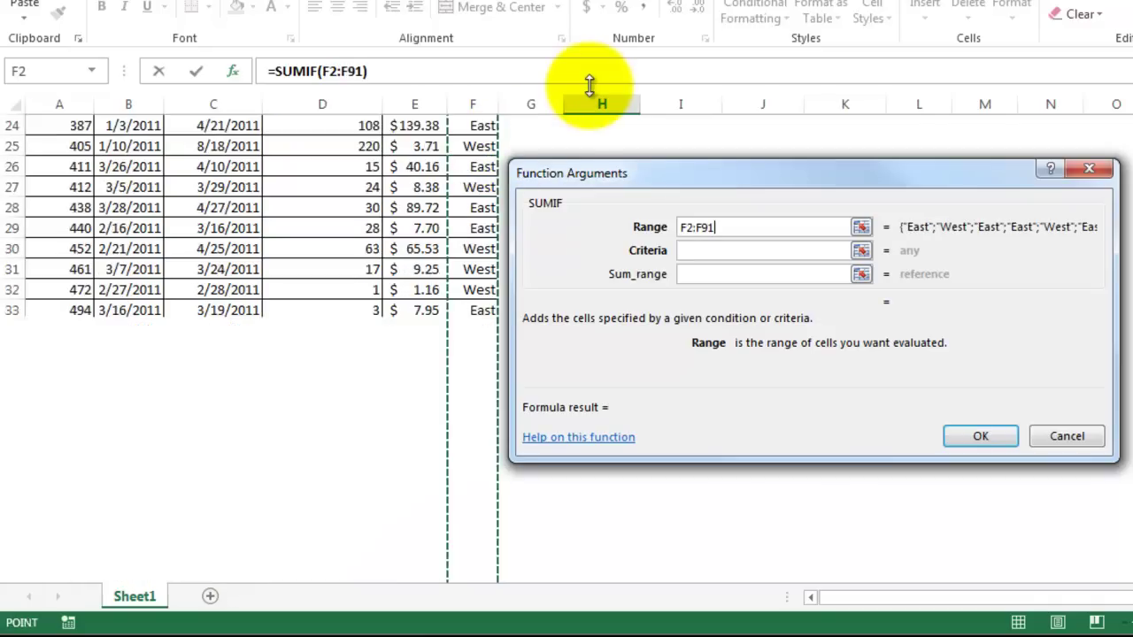
Set the criterion "East" and sum range E2:E91, committing the $2,479.96 total
{"action": "left_click", "coordinate": [712, 249]}
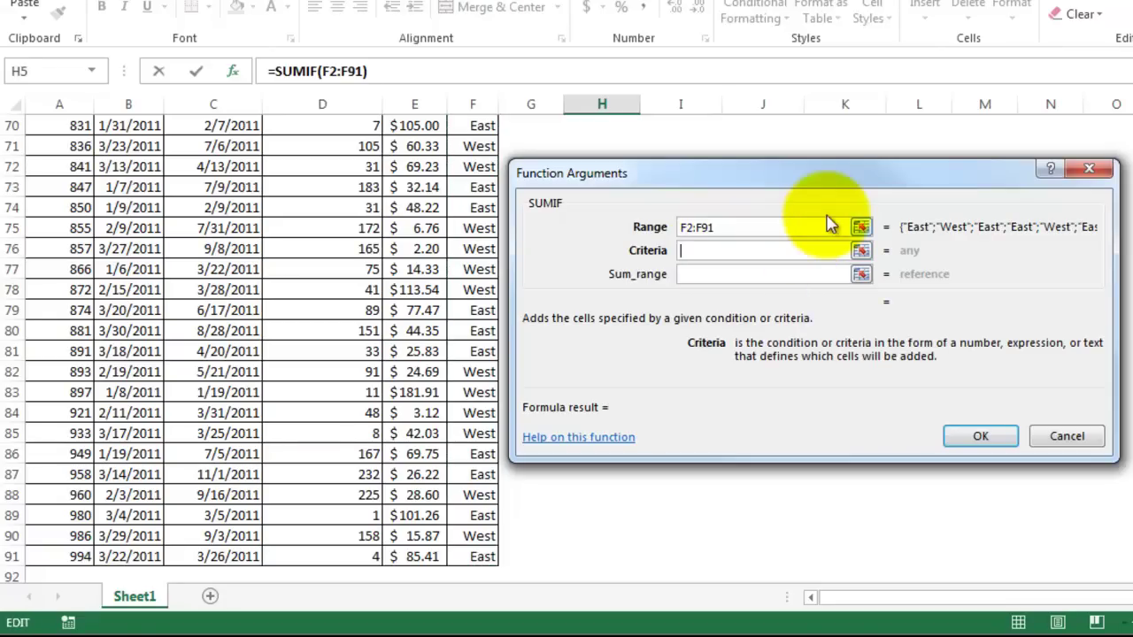
{"action": "type", "text": "\"East"}
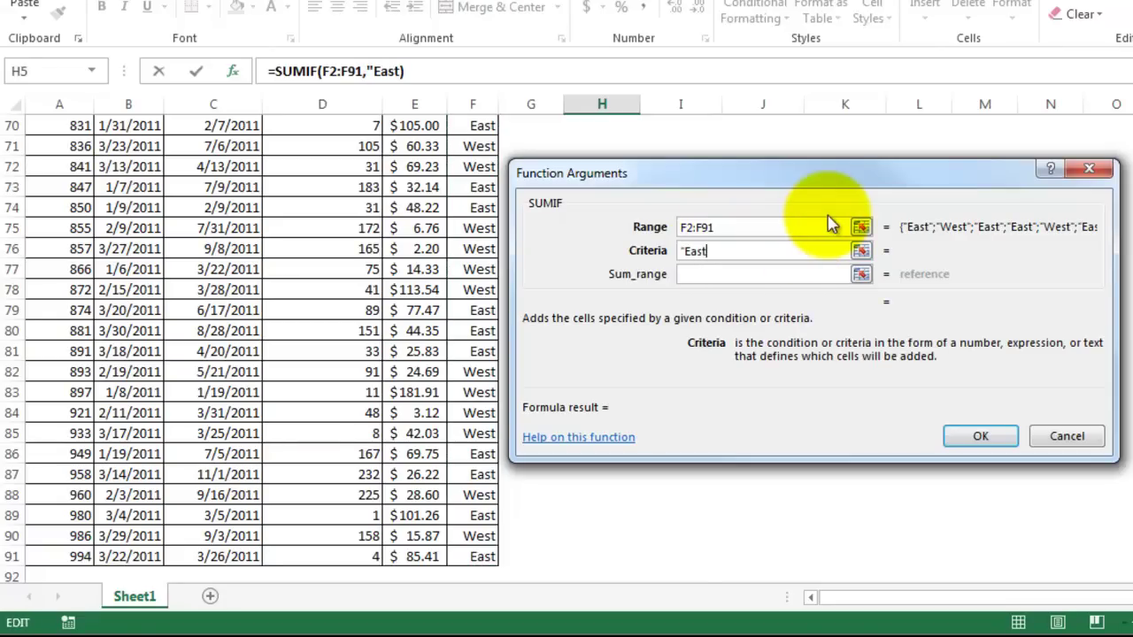
{"action": "type", "text": "\""}
{"action": "left_click", "coordinate": [740, 275]}
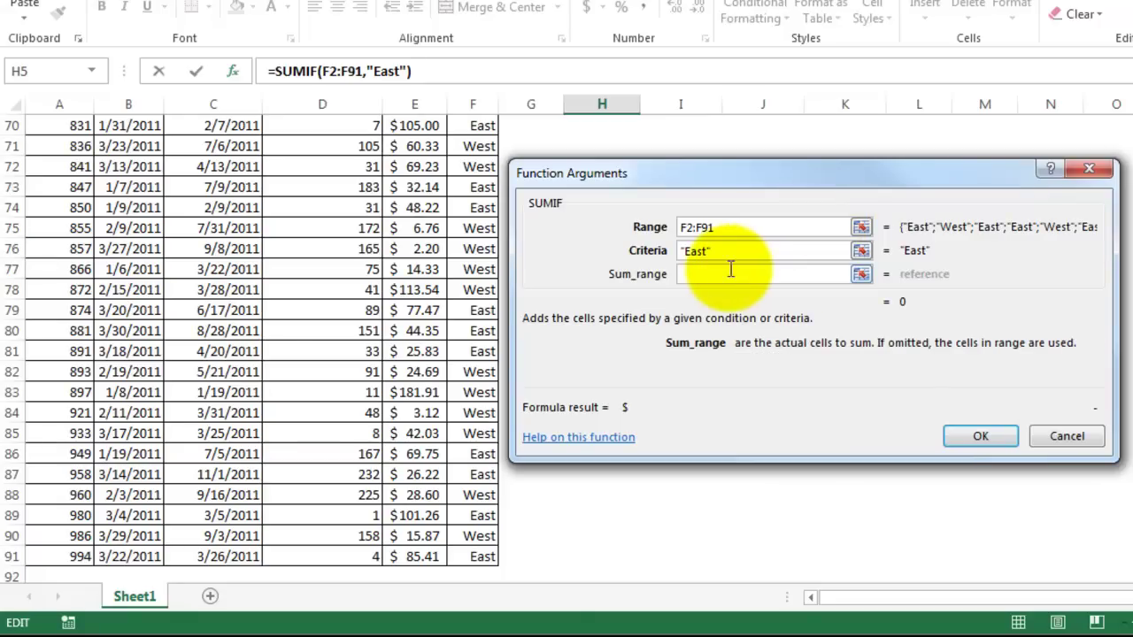
{"action": "left_click", "coordinate": [420, 558]}
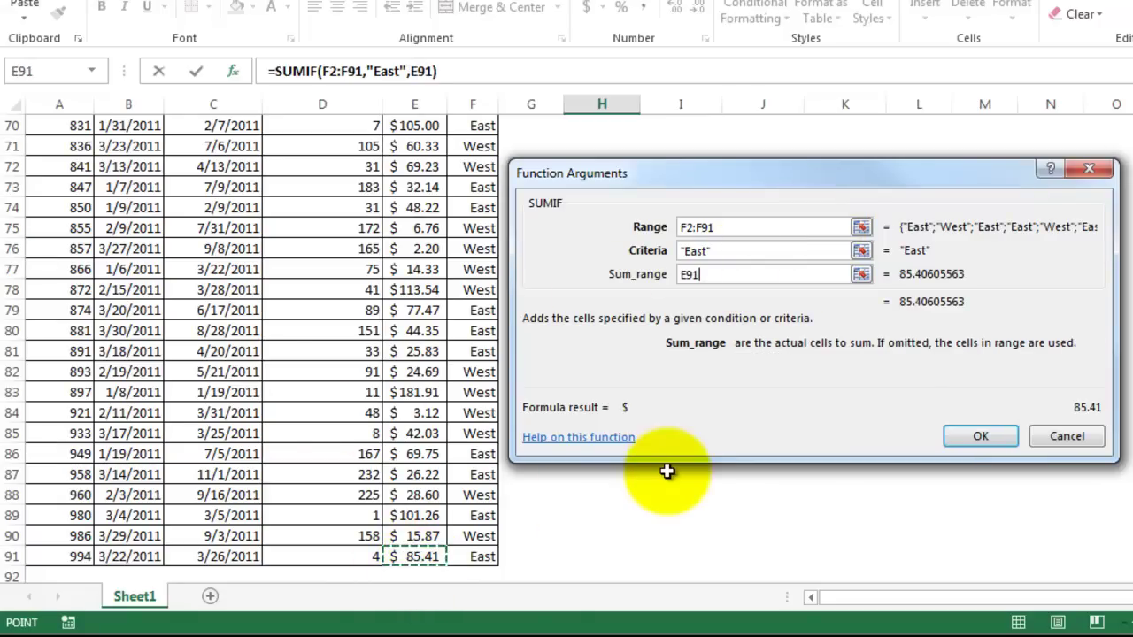
{"action": "key", "text": "ctrl+shift+Up"}
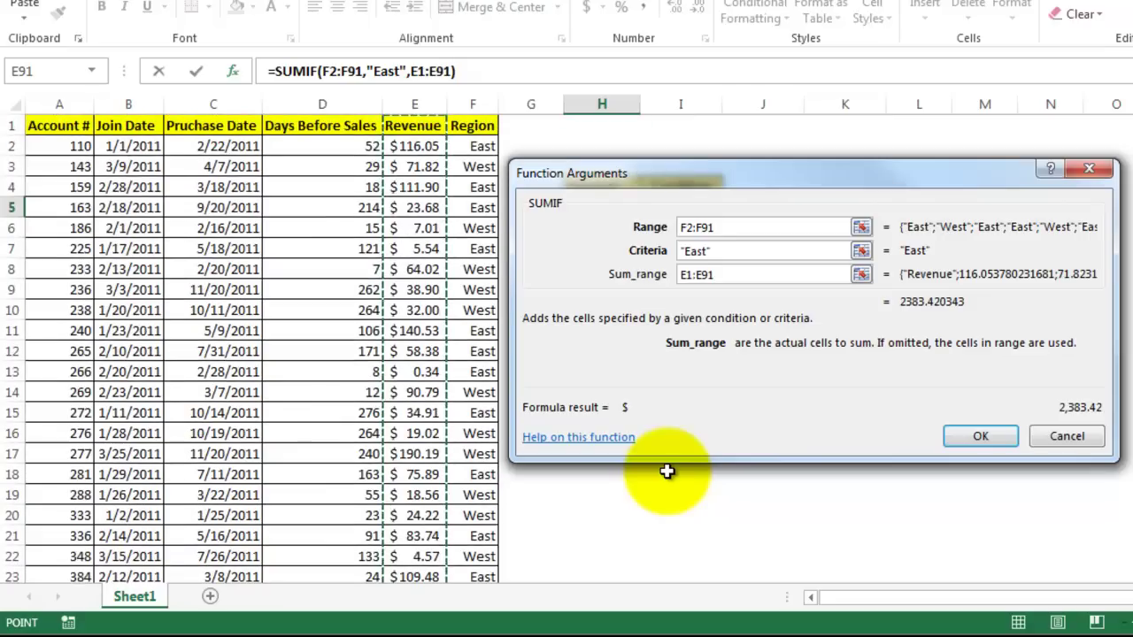
{"action": "key", "text": "shift+Down"}
{"action": "left_click", "coordinate": [984, 433]}
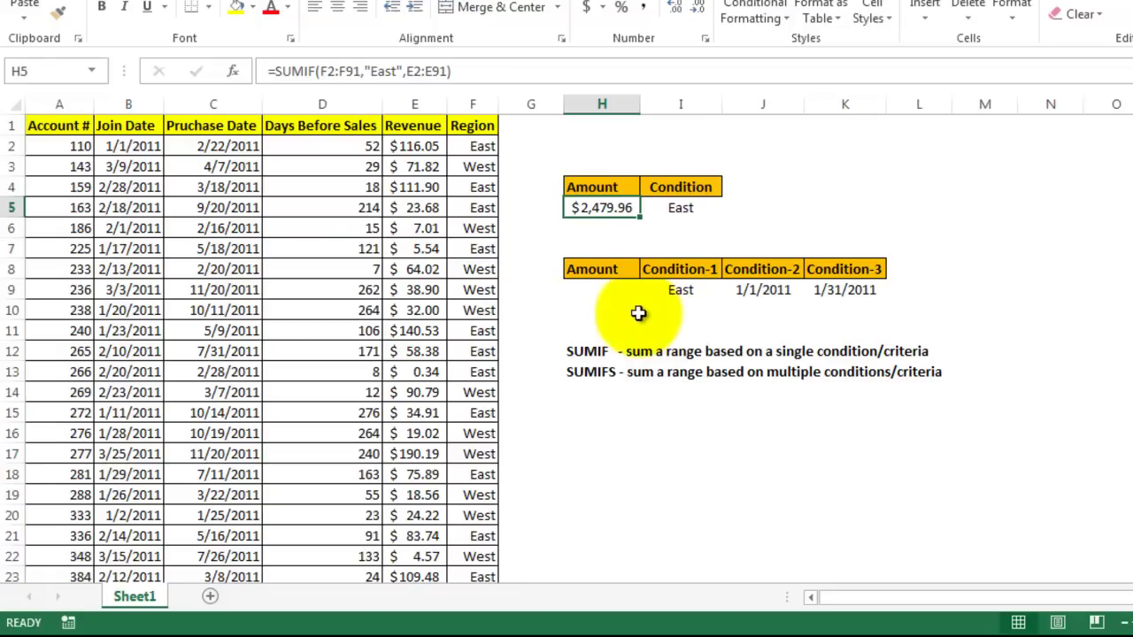
Start a SUMIFS formula in H9 with sum range E2:E91
{"action": "left_click", "coordinate": [626, 285]}
{"action": "type", "text": "="}
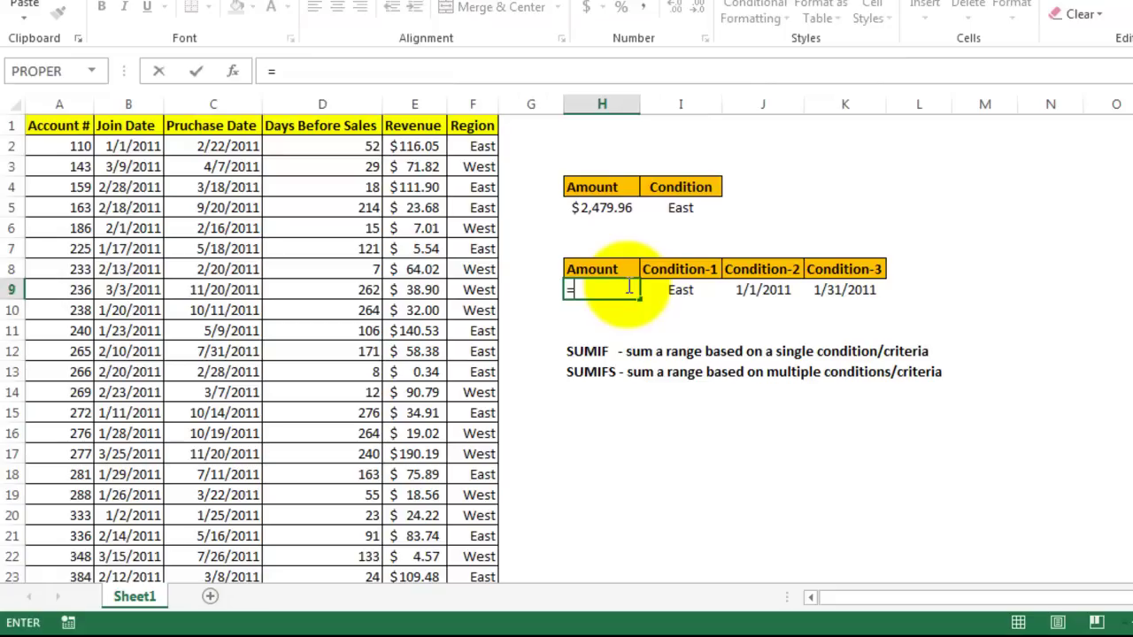
{"action": "type", "text": "sumif"}
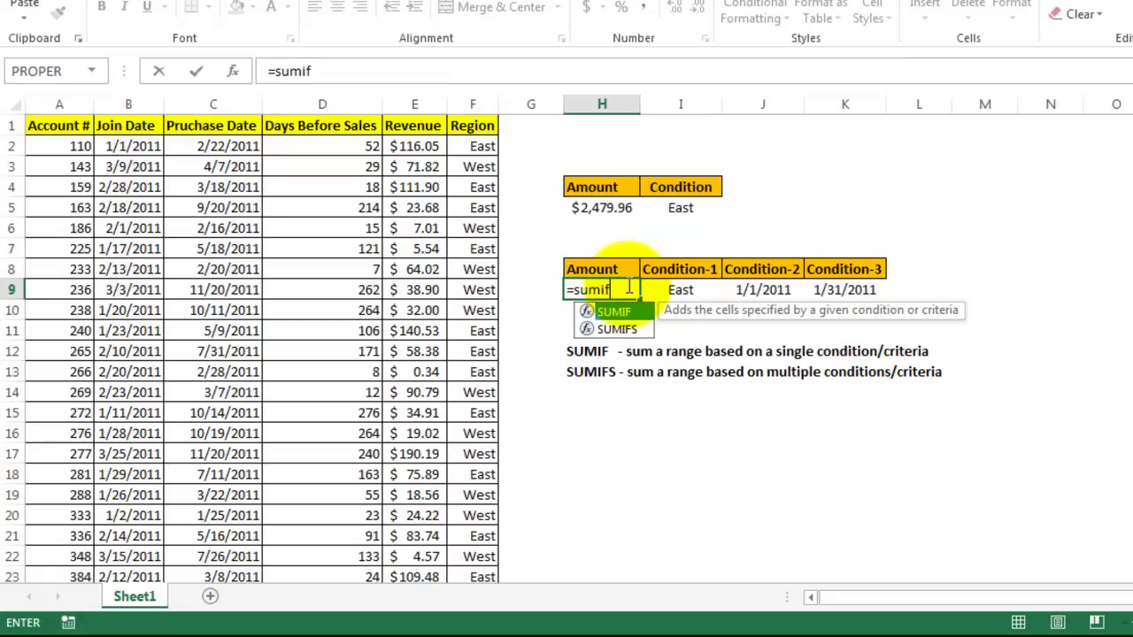
{"action": "type", "text": "s"}
{"action": "key", "text": "Tab"}
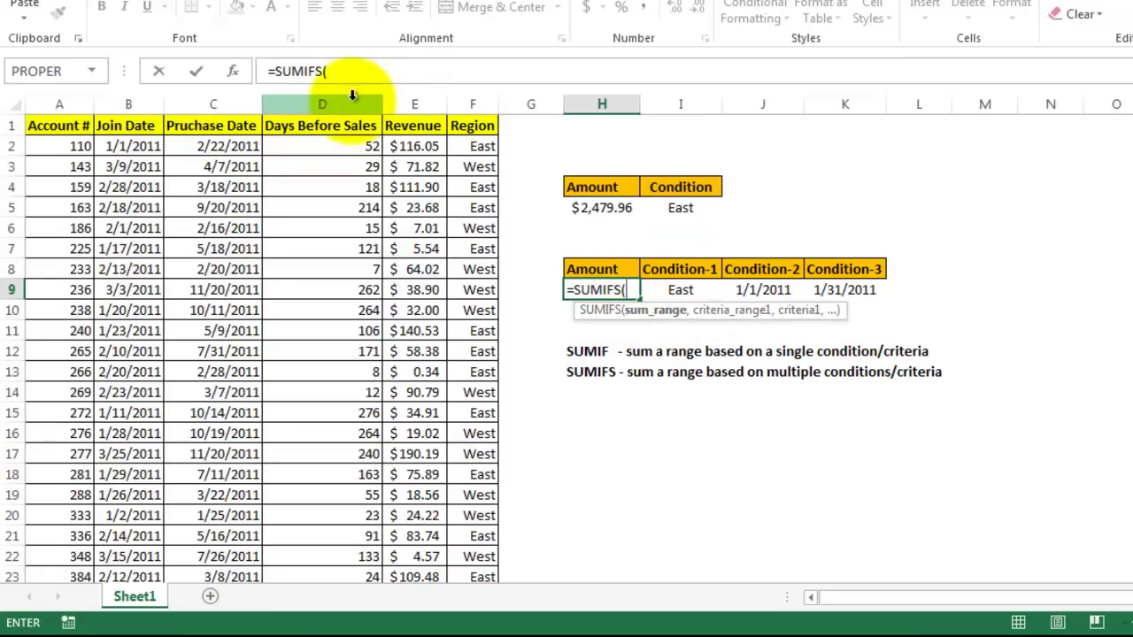
{"action": "left_click", "coordinate": [233, 71]}
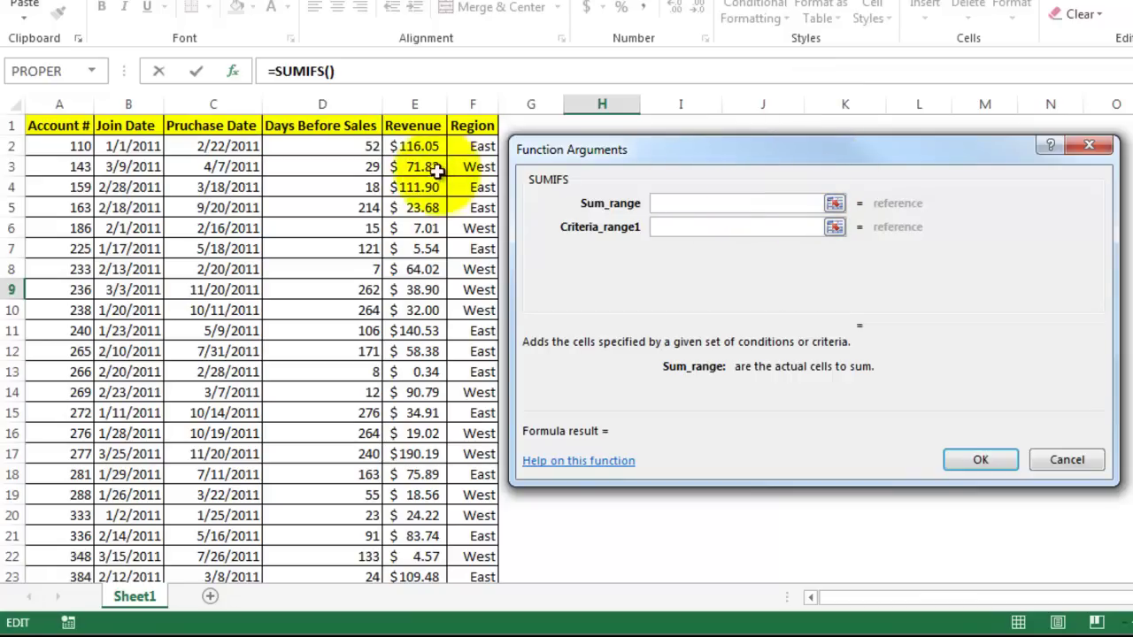
{"action": "left_click", "coordinate": [428, 144]}
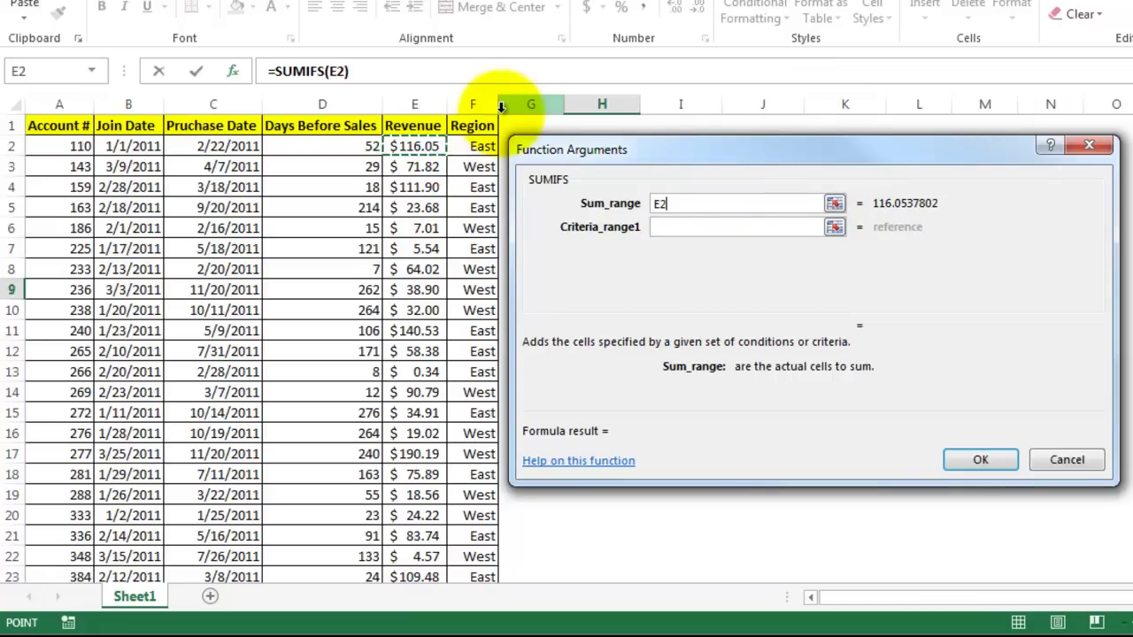
{"action": "key", "text": "ctrl+shift+Down"}
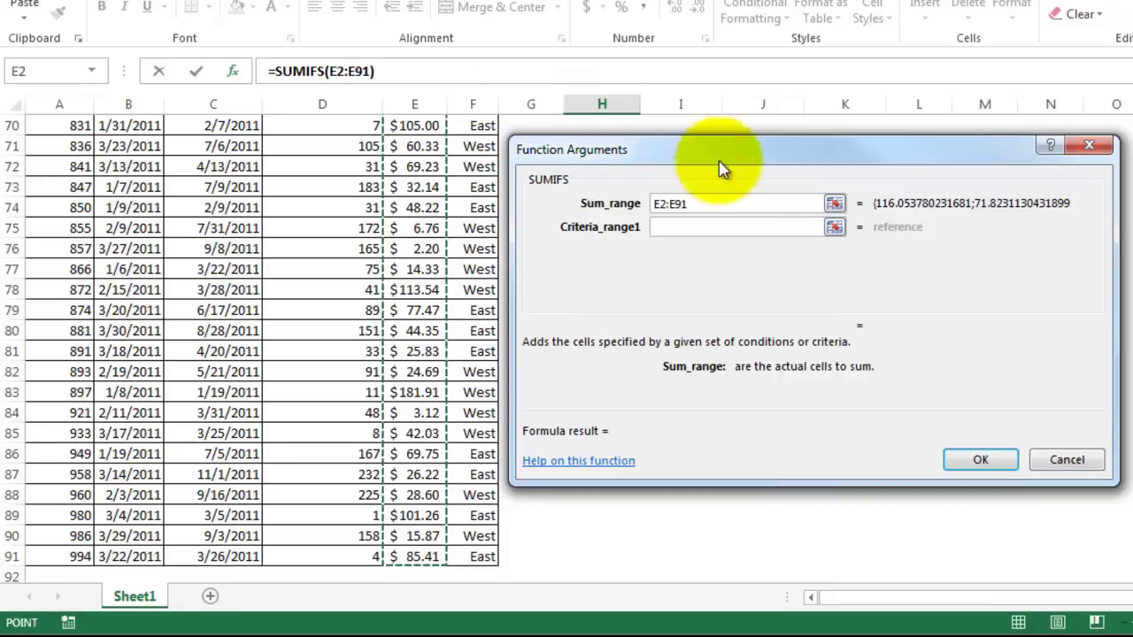
Add the first condition: region range F2:F91 equal to "East"
{"action": "left_click", "coordinate": [731, 229]}
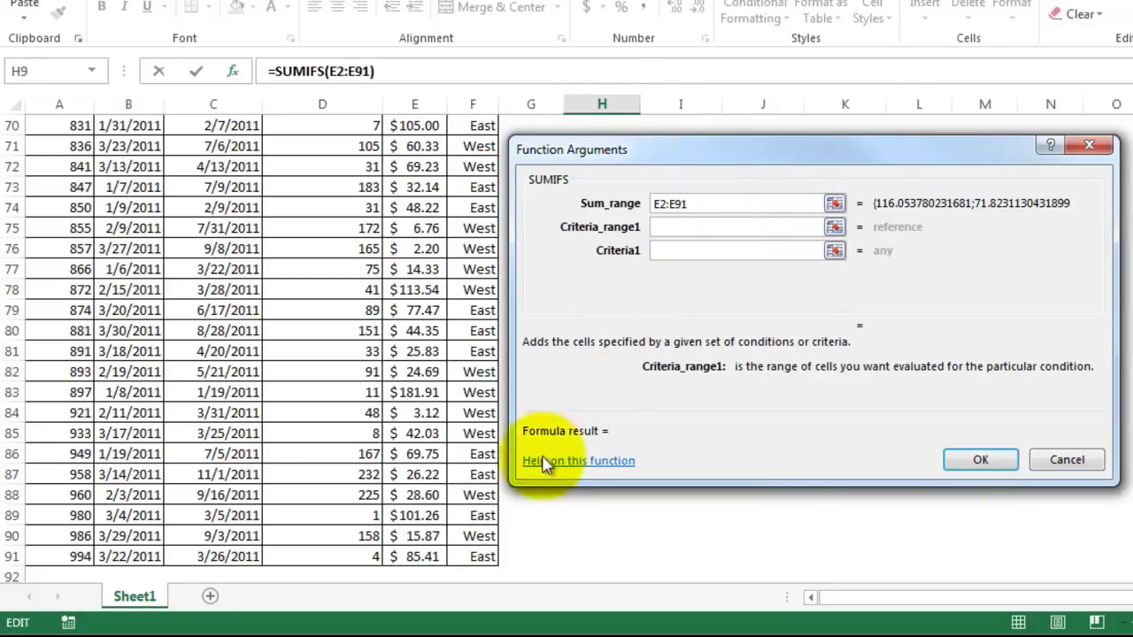
{"action": "left_click", "coordinate": [485, 554]}
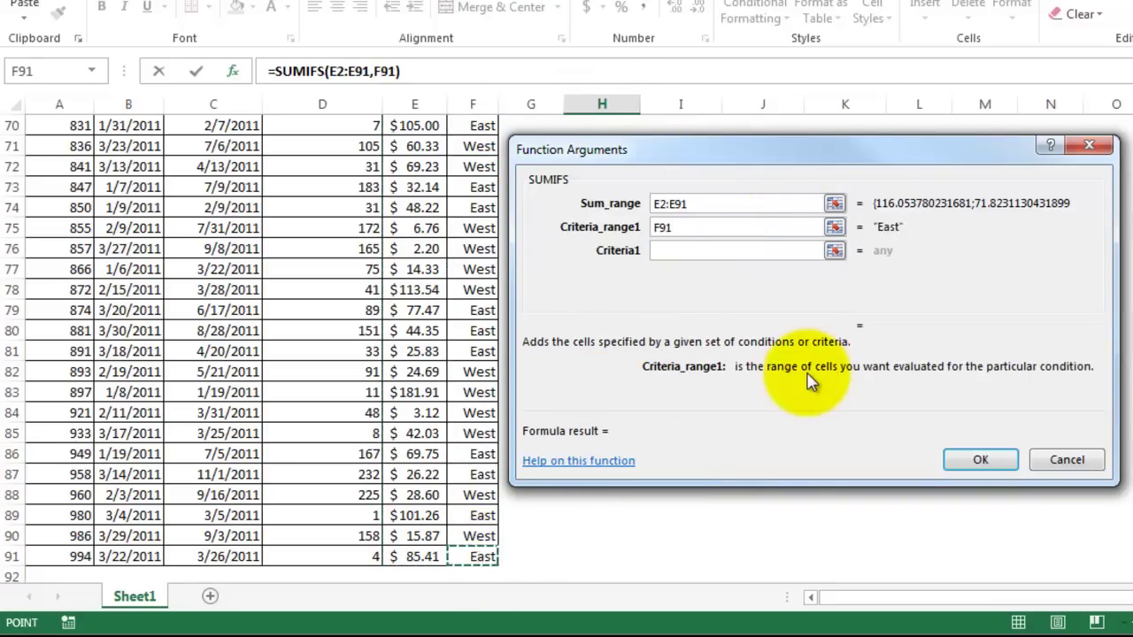
{"action": "key", "text": "ctrl+shift+Up"}
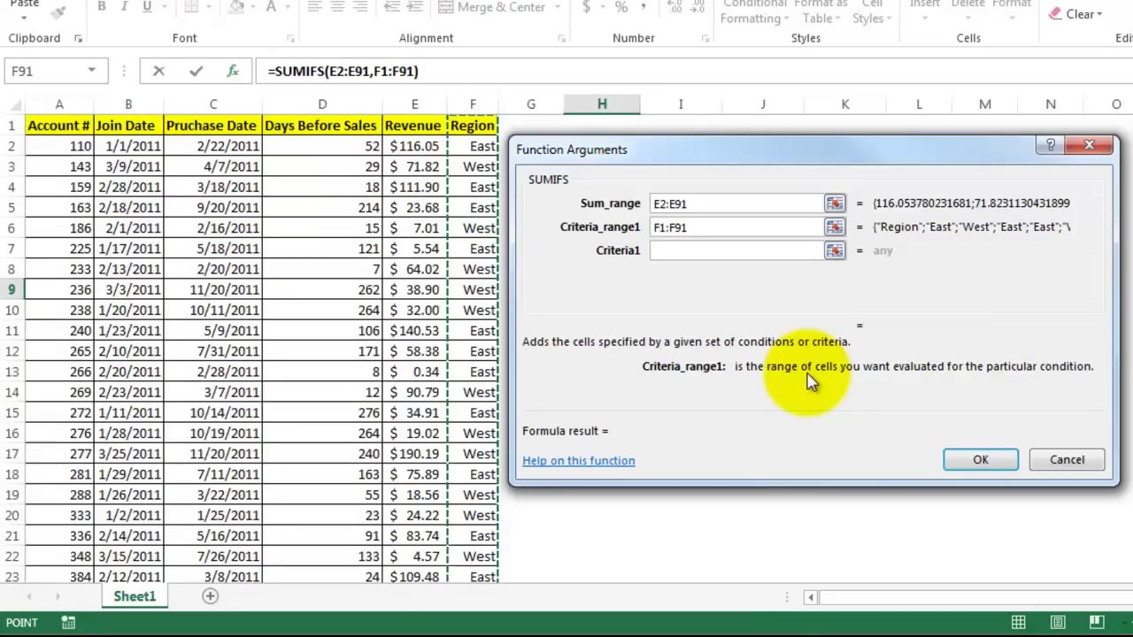
{"action": "key", "text": "shift+Down"}
{"action": "left_click", "coordinate": [696, 250]}
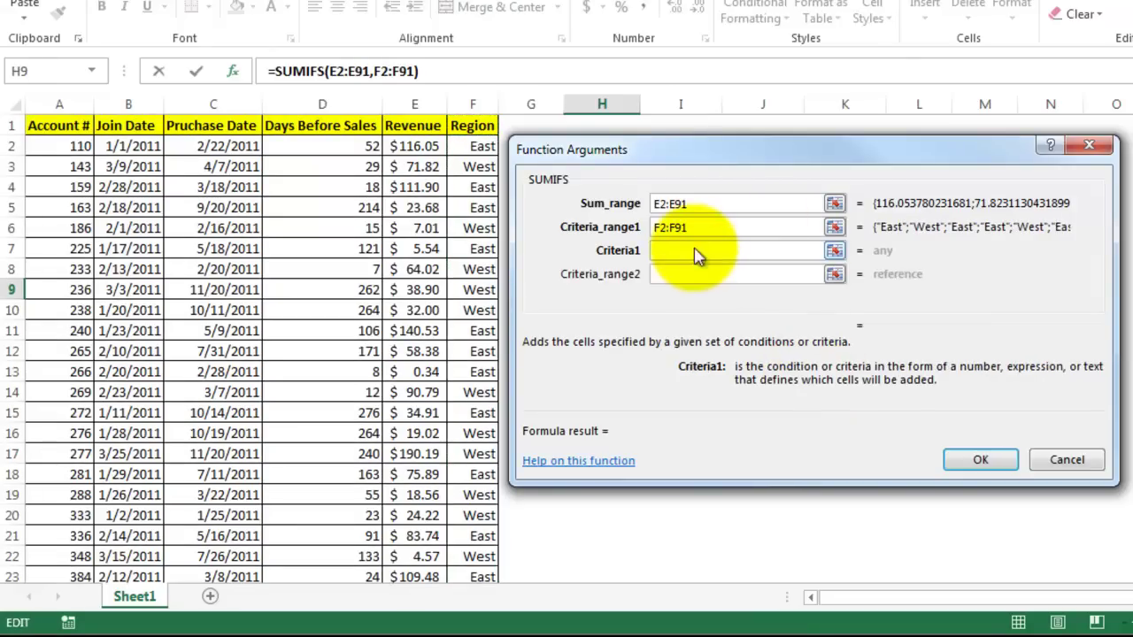
{"action": "type", "text": "\"E"}
{"action": "type", "text": "ast\""}
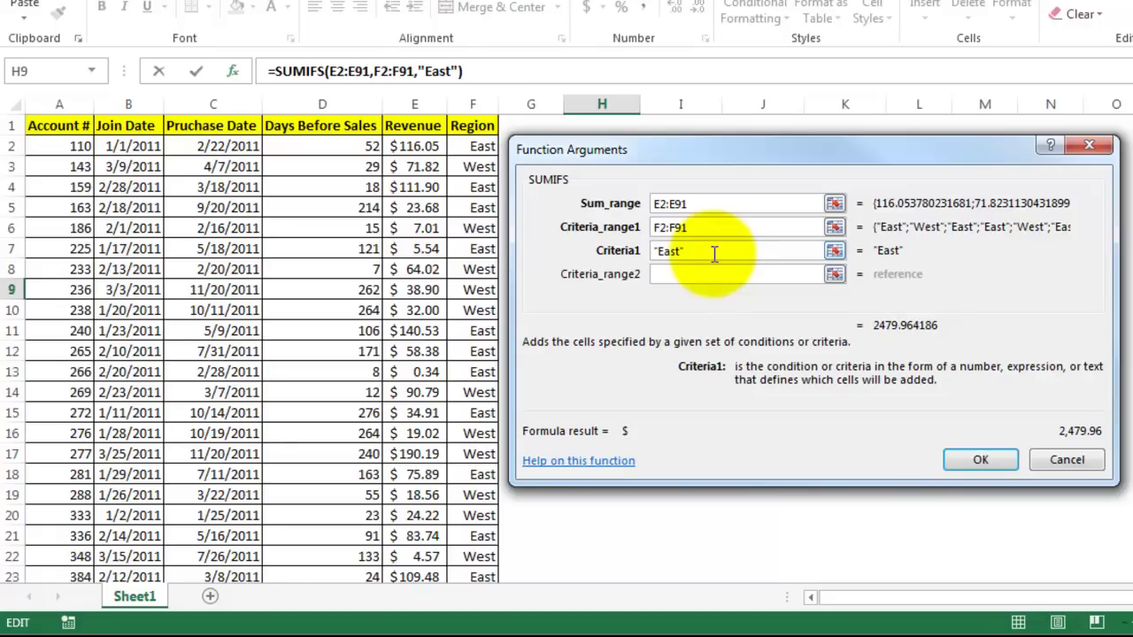
Set the second condition range to the join dates B2:B91
{"action": "left_click", "coordinate": [699, 274]}
{"action": "left_click", "coordinate": [142, 146]}
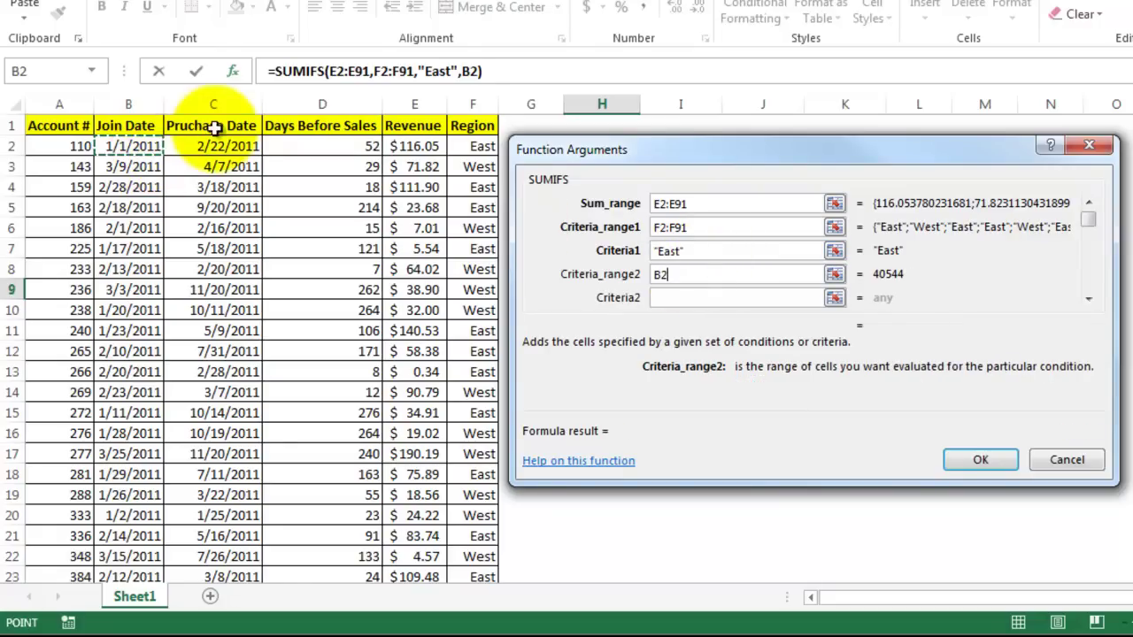
{"action": "key", "text": "ctrl+shift+Down"}
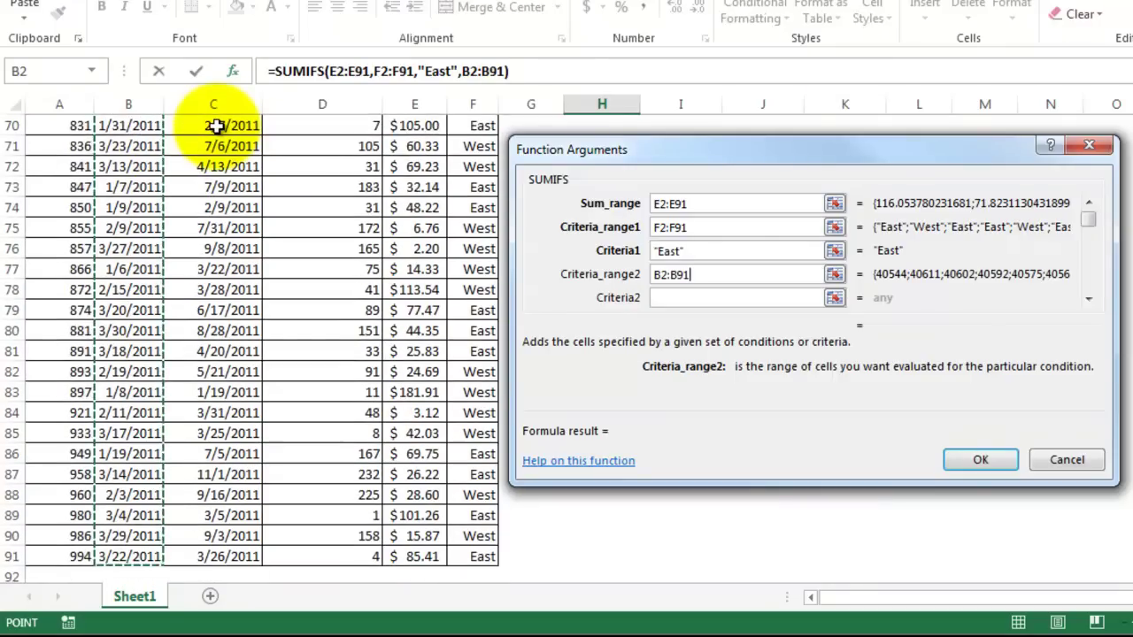
{"action": "left_click", "coordinate": [664, 299]}
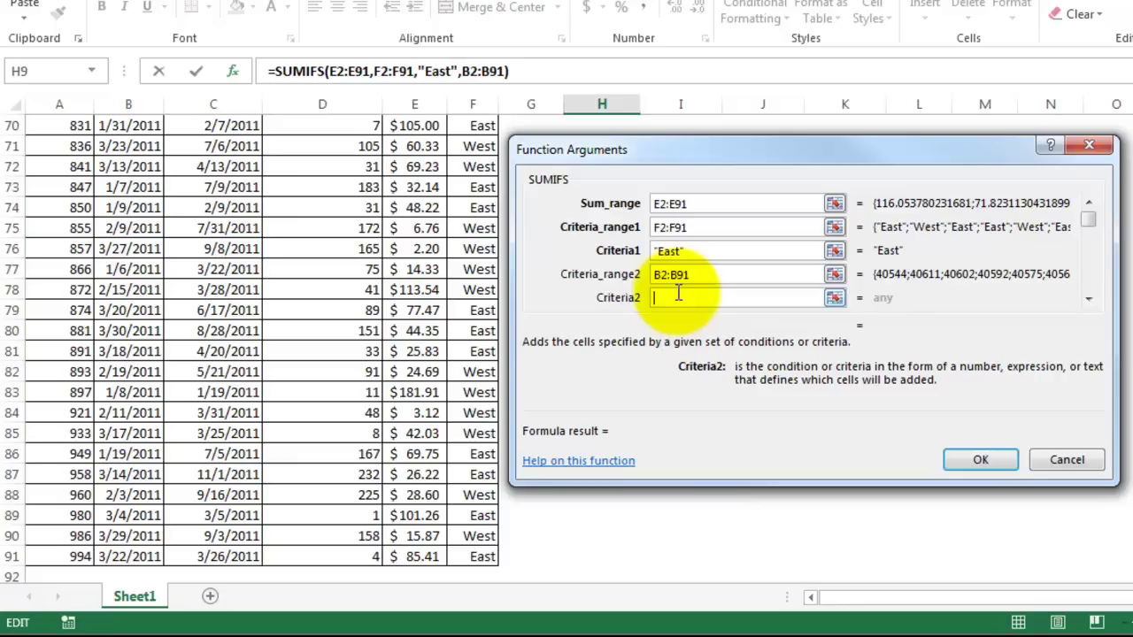
Set the second criterion to ">="&J9, moving the dialog to uncover the Condition cells
{"action": "type", "text": "\">"}
{"action": "type", "text": "=\""}
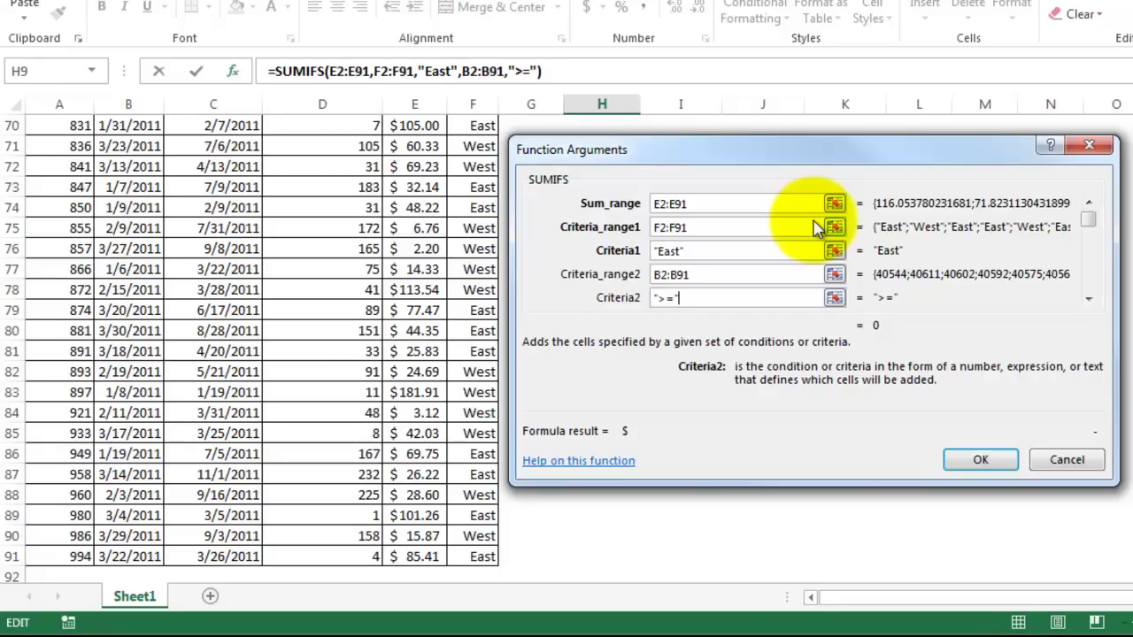
{"action": "scroll", "coordinate": [250, 349], "scroll_direction": "up", "scroll_amount": 3}
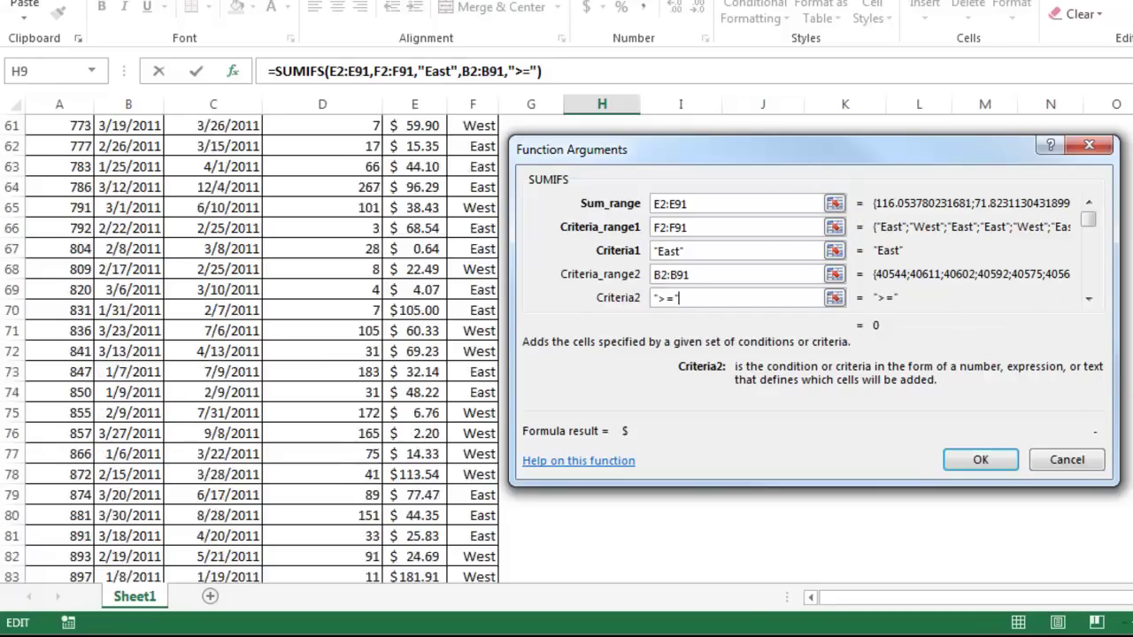
{"action": "scroll", "coordinate": [250, 349], "scroll_direction": "up", "scroll_amount": 10}
{"action": "scroll", "coordinate": [250, 349], "scroll_direction": "up", "scroll_amount": 10}
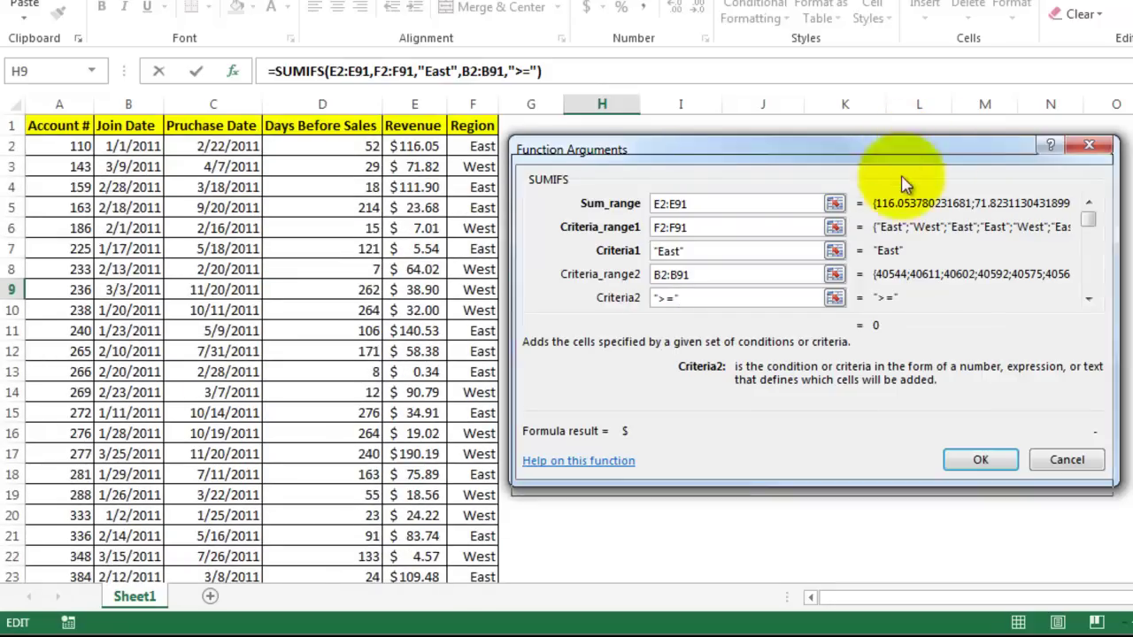
{"action": "left_click_drag", "start_coordinate": [868, 153], "coordinate": [363, 56]}
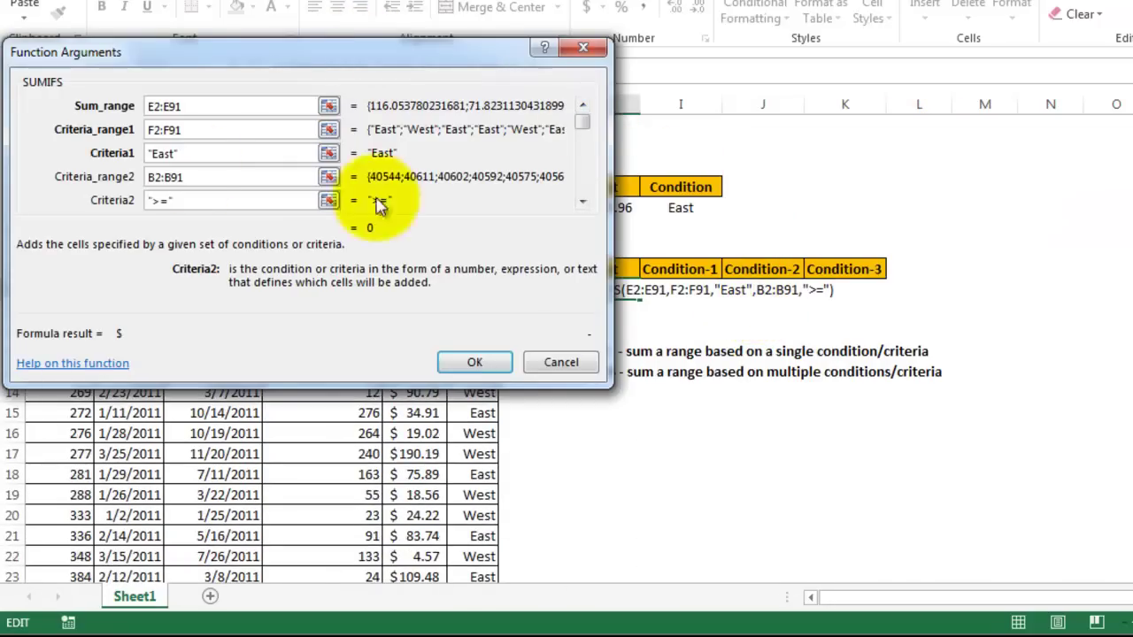
{"action": "left_click_drag", "start_coordinate": [253, 48], "coordinate": [294, 42]}
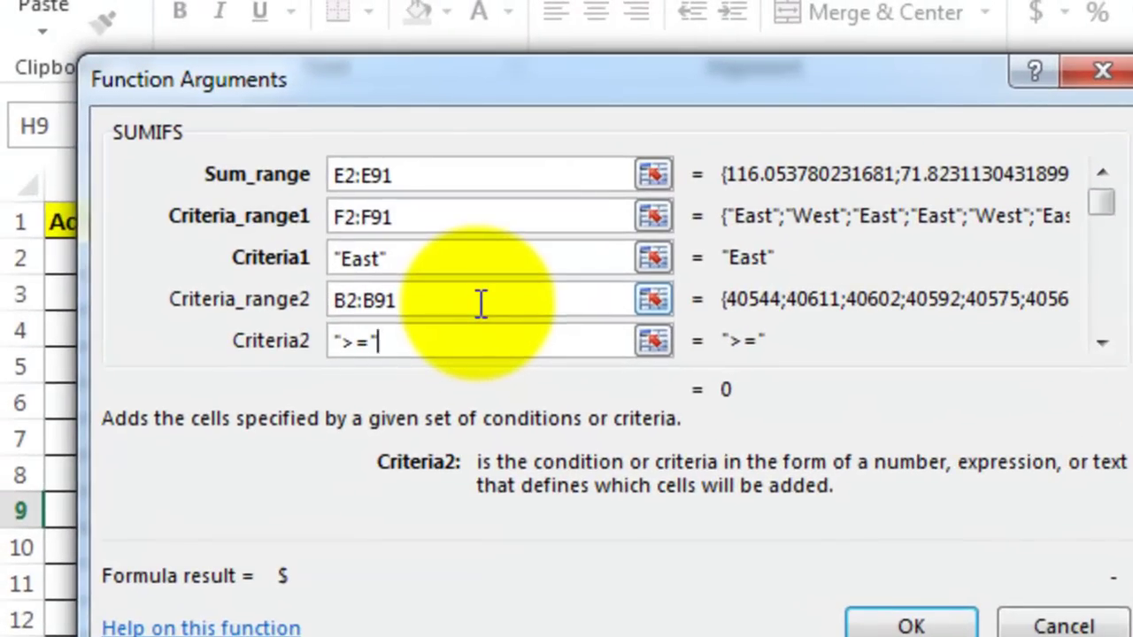
{"action": "type", "text": "&J"}
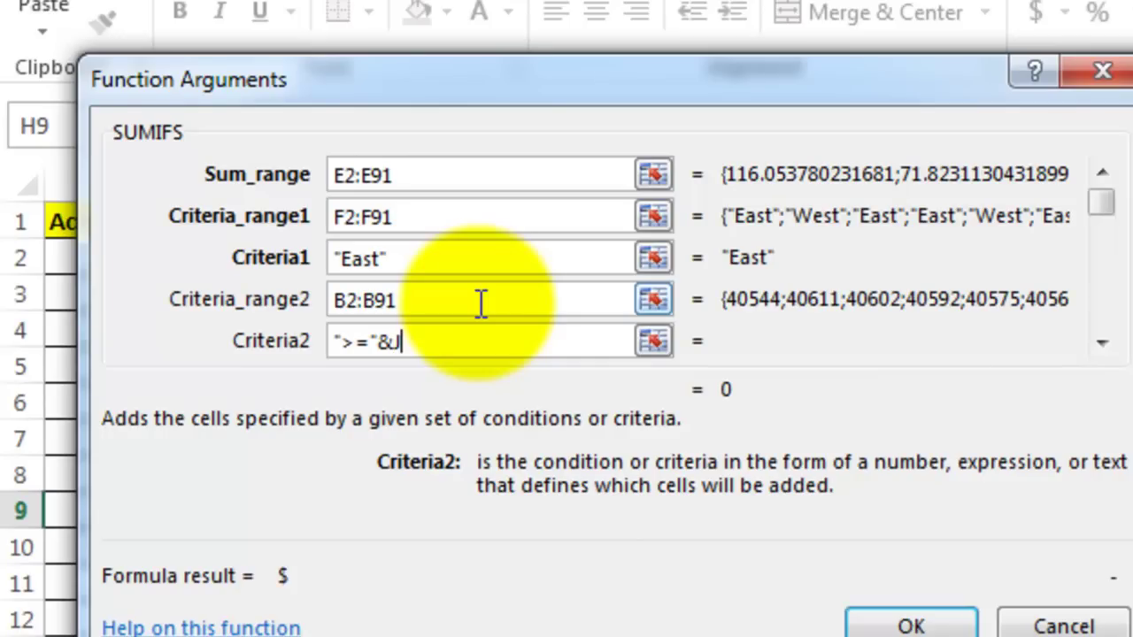
{"action": "type", "text": "9"}
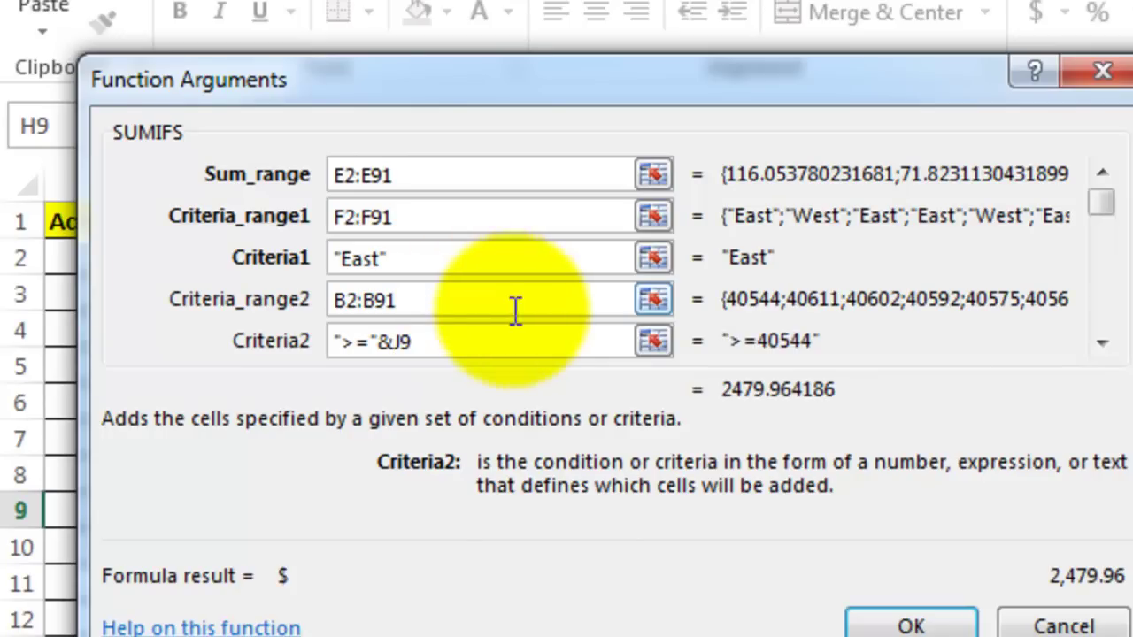
{"action": "left_click", "coordinate": [1103, 341]}
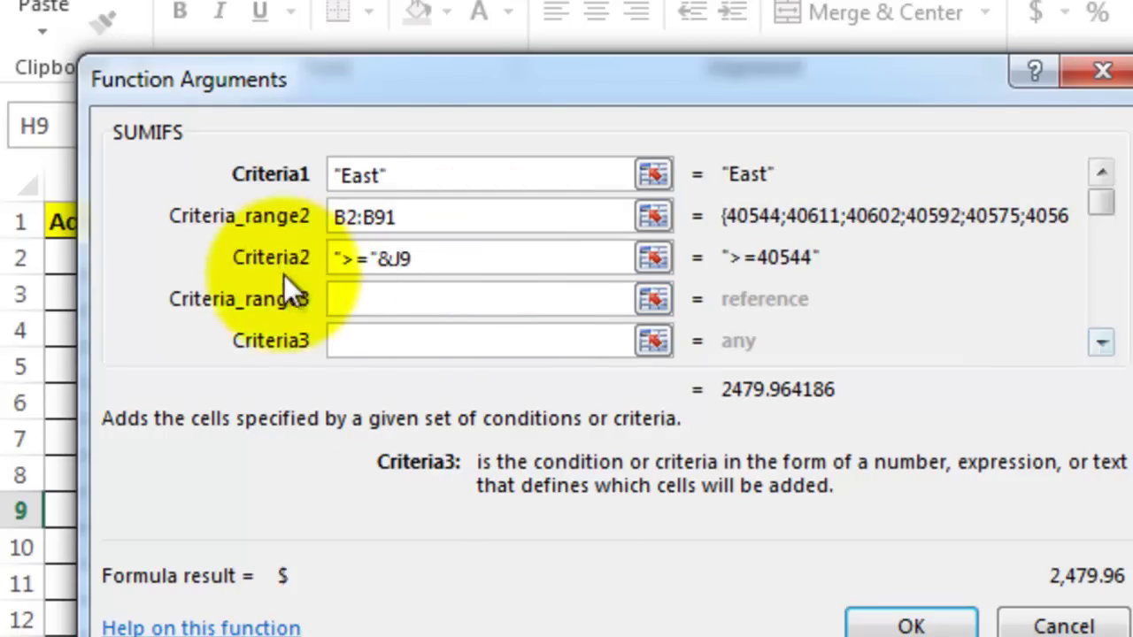
Set the third condition range to the join dates B2:B91
{"action": "left_click", "coordinate": [386, 299]}
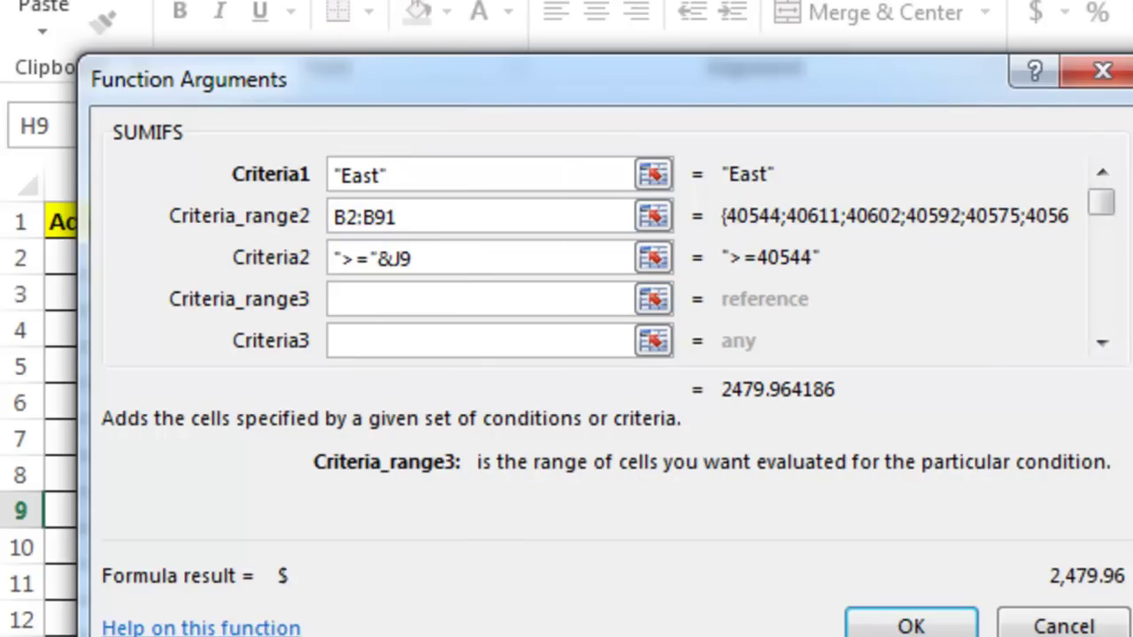
{"action": "left_click_drag", "start_coordinate": [543, 83], "coordinate": [1109, 132]}
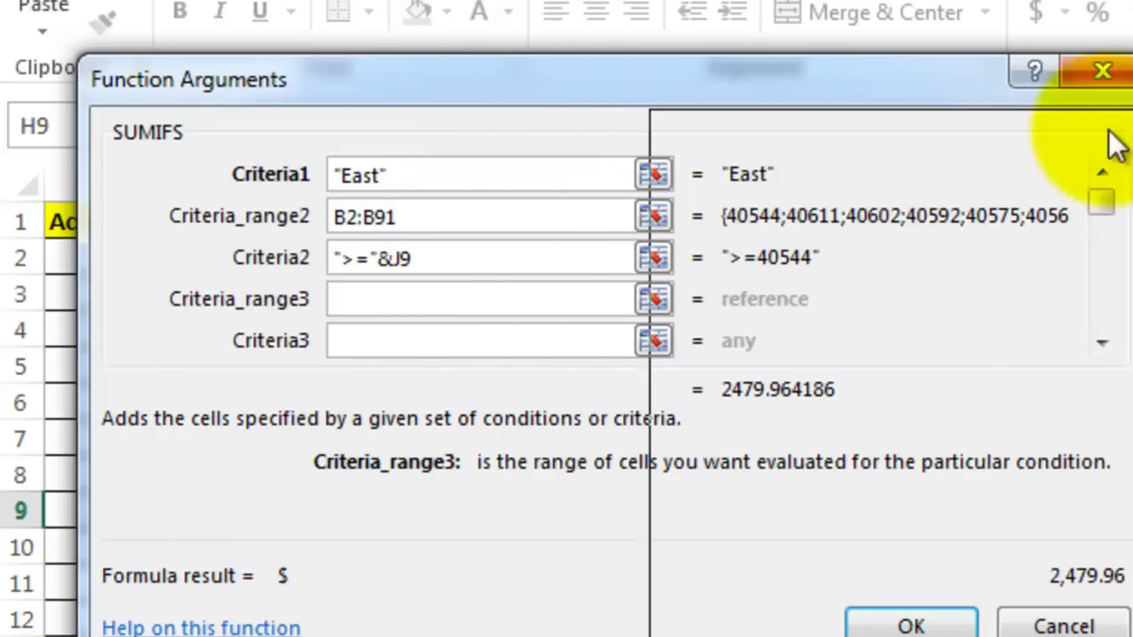
{"action": "left_click", "coordinate": [256, 257]}
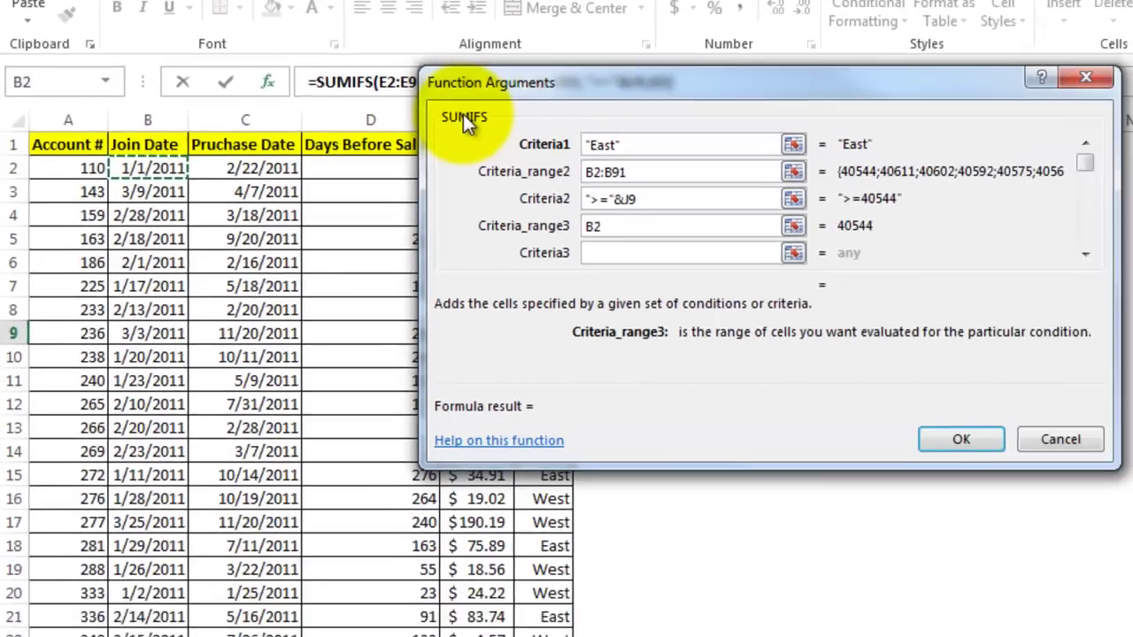
{"action": "key", "text": "ctrl+shift+Down"}
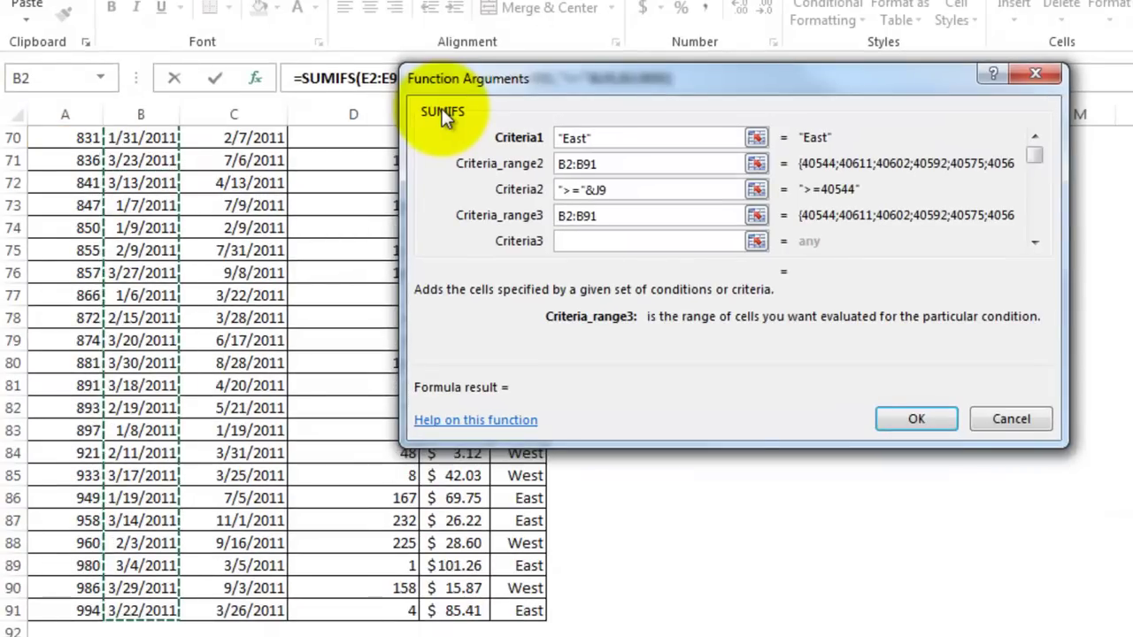
Set the third criterion to "<="&K9 and commit the formula, giving $1,092.77
{"action": "left_click", "coordinate": [626, 238]}
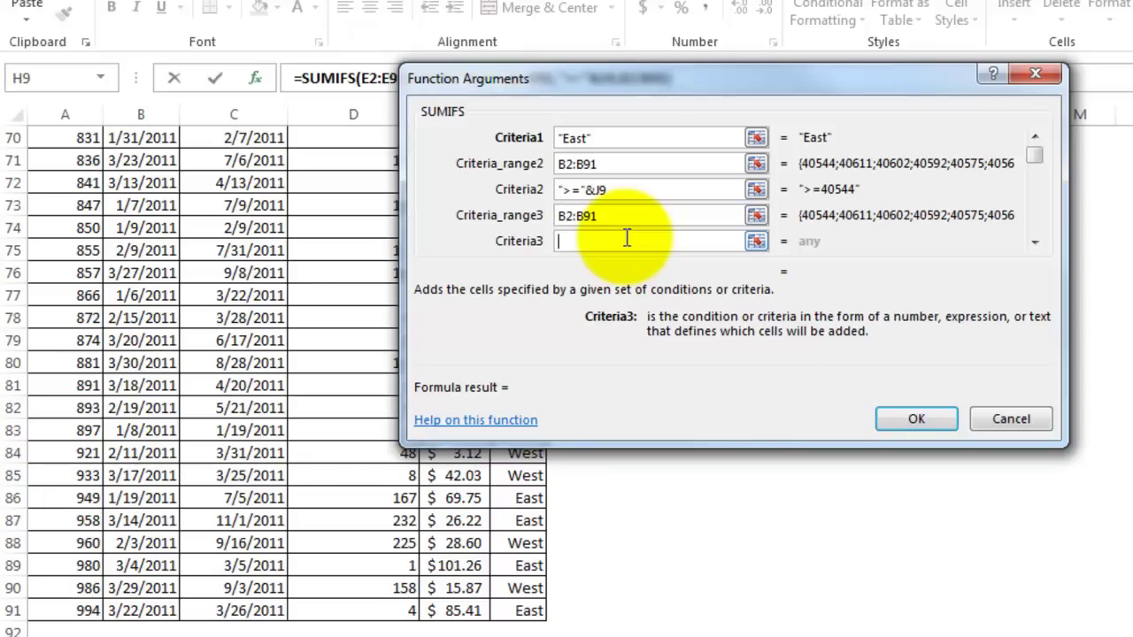
{"action": "type", "text": "\"<="}
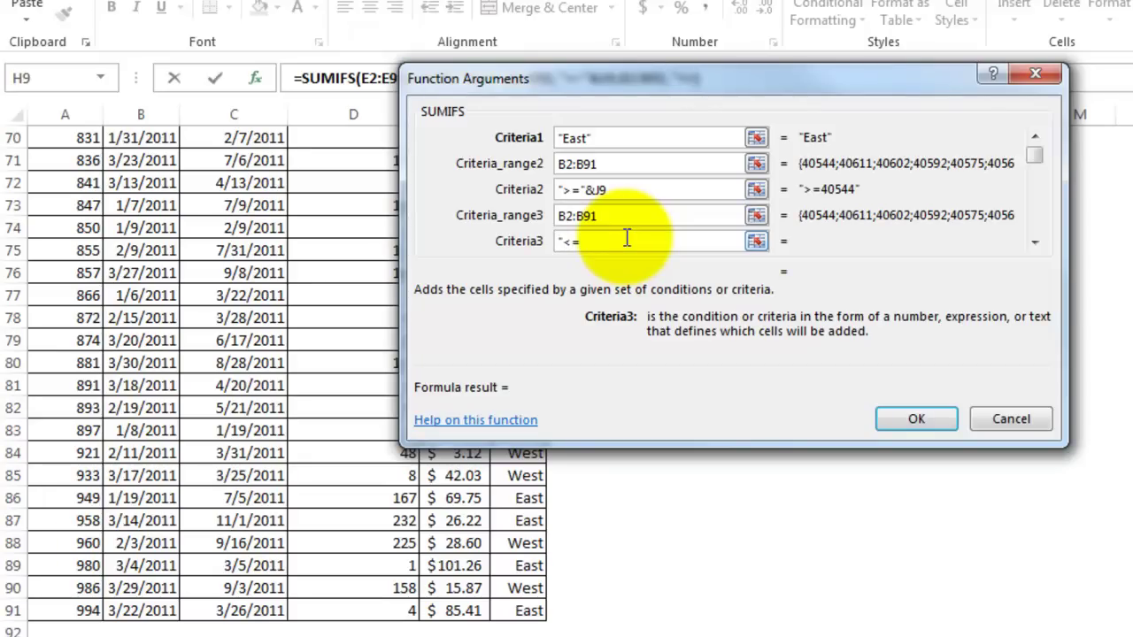
{"action": "type", "text": "\""}
{"action": "scroll", "coordinate": [266, 398], "scroll_direction": "up", "scroll_amount": 2}
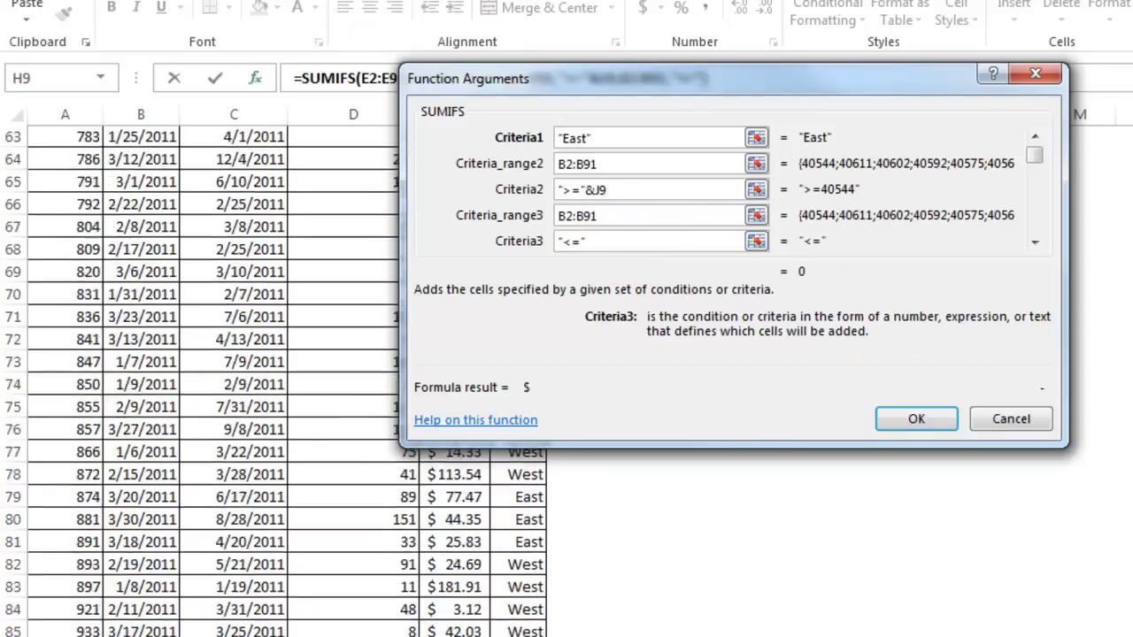
{"action": "scroll", "coordinate": [266, 398], "scroll_direction": "up", "scroll_amount": 20}
{"action": "left_click_drag", "start_coordinate": [935, 89], "coordinate": [676, 202]}
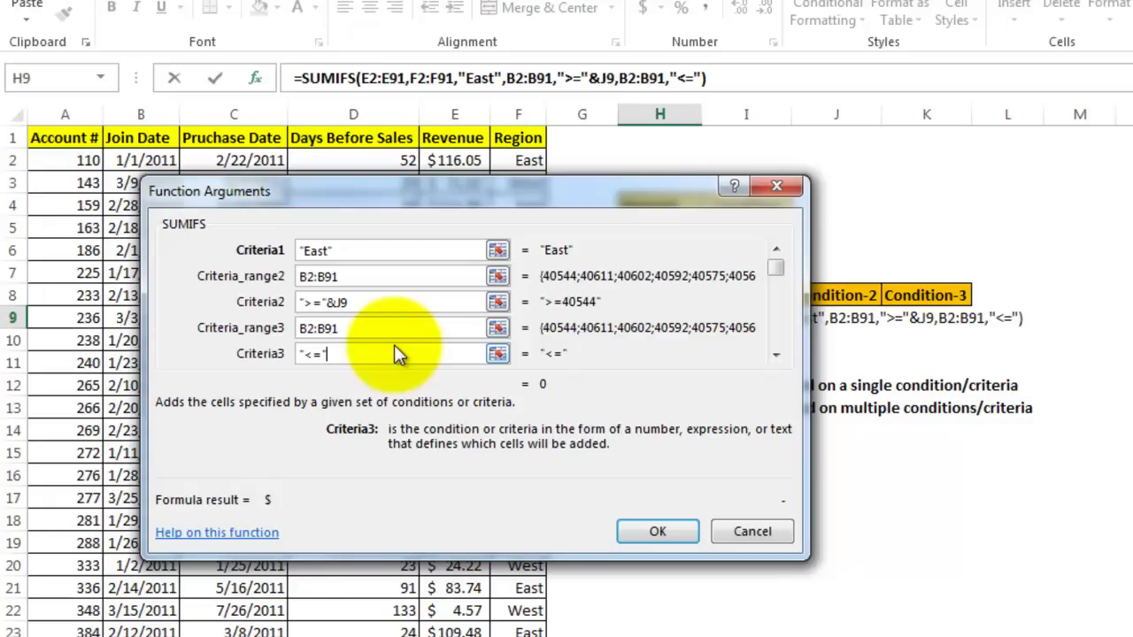
{"action": "type", "text": "&K9"}
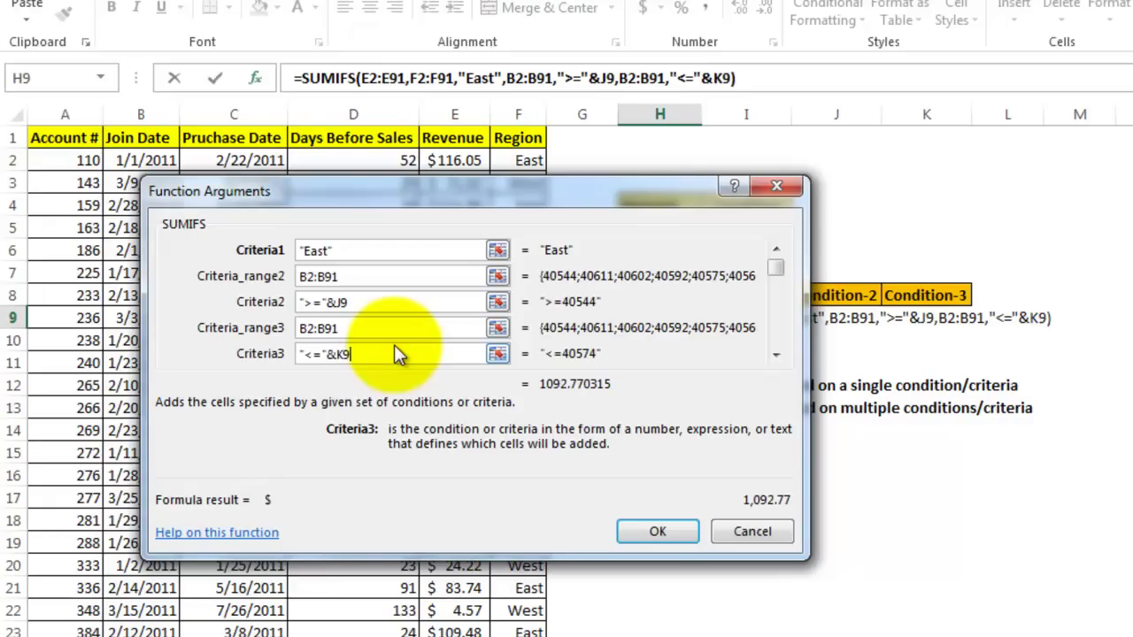
{"action": "left_click", "coordinate": [651, 532]}
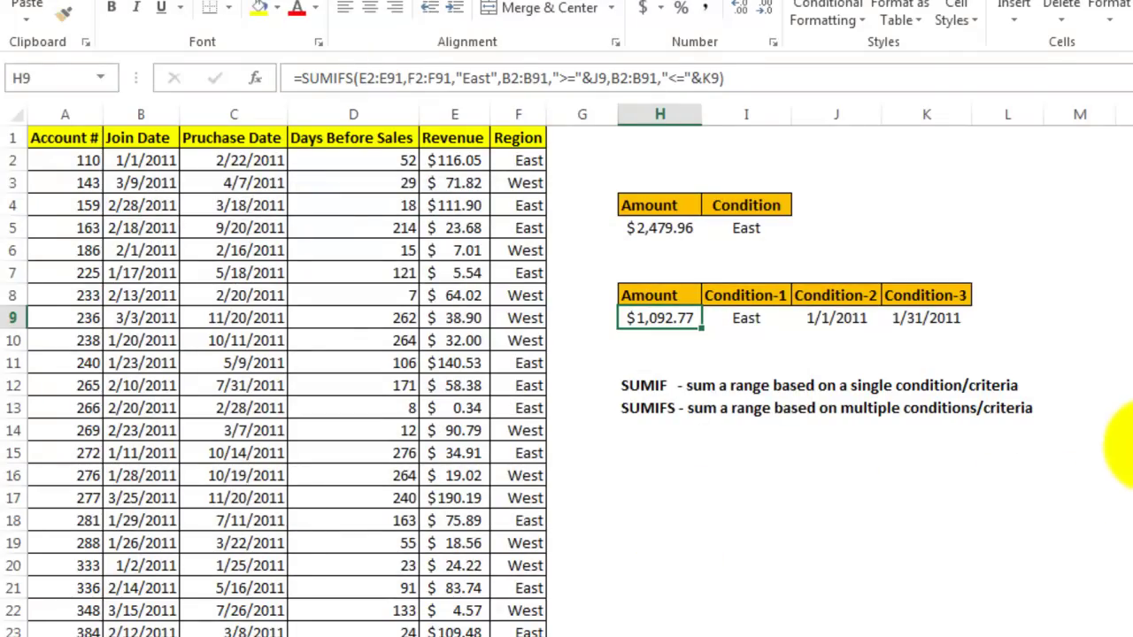
Enter 2/15/2011 as the Condition-3 end date in K9, recalculating H9 to $1,478.27
{"action": "left_click", "coordinate": [1123, 451]}
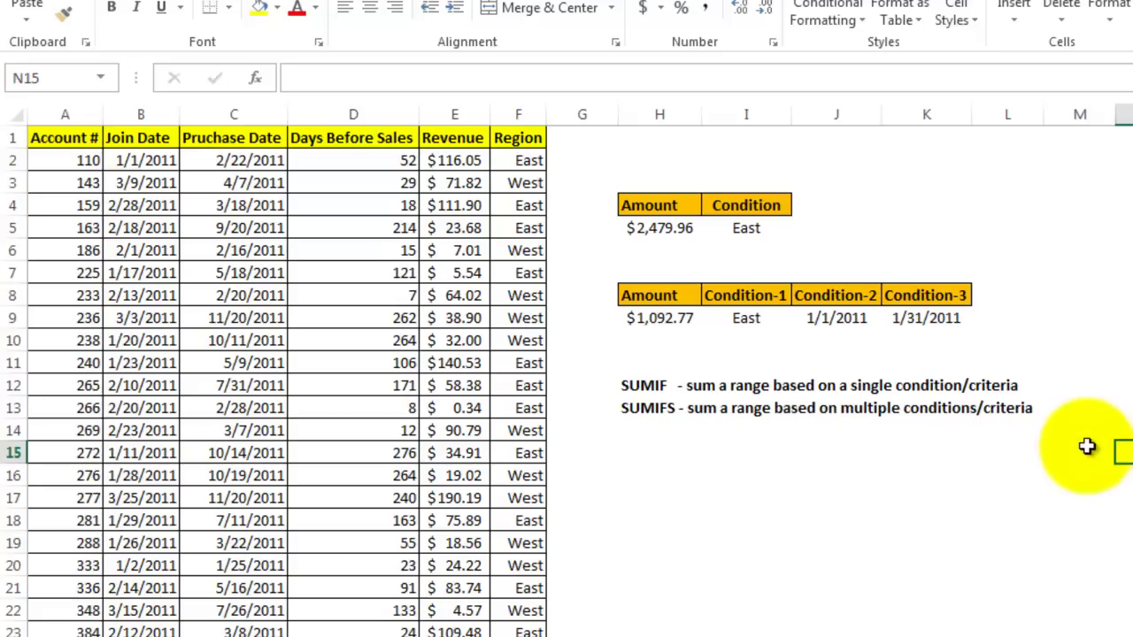
{"action": "left_click", "coordinate": [912, 320]}
{"action": "type", "text": "2/"}
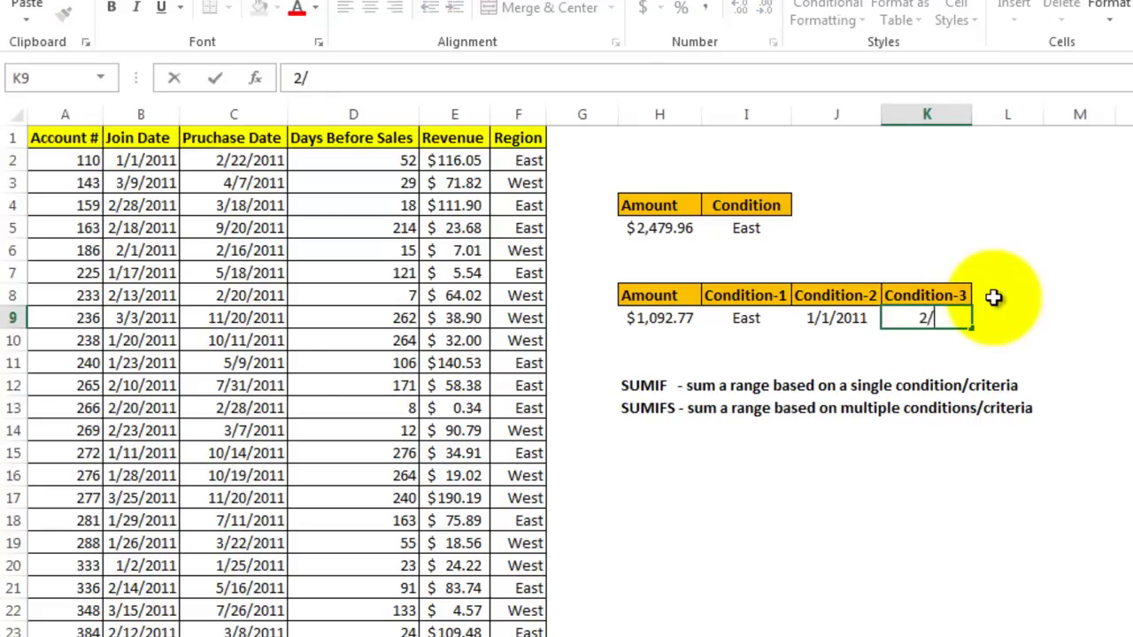
{"action": "type", "text": "15/20"}
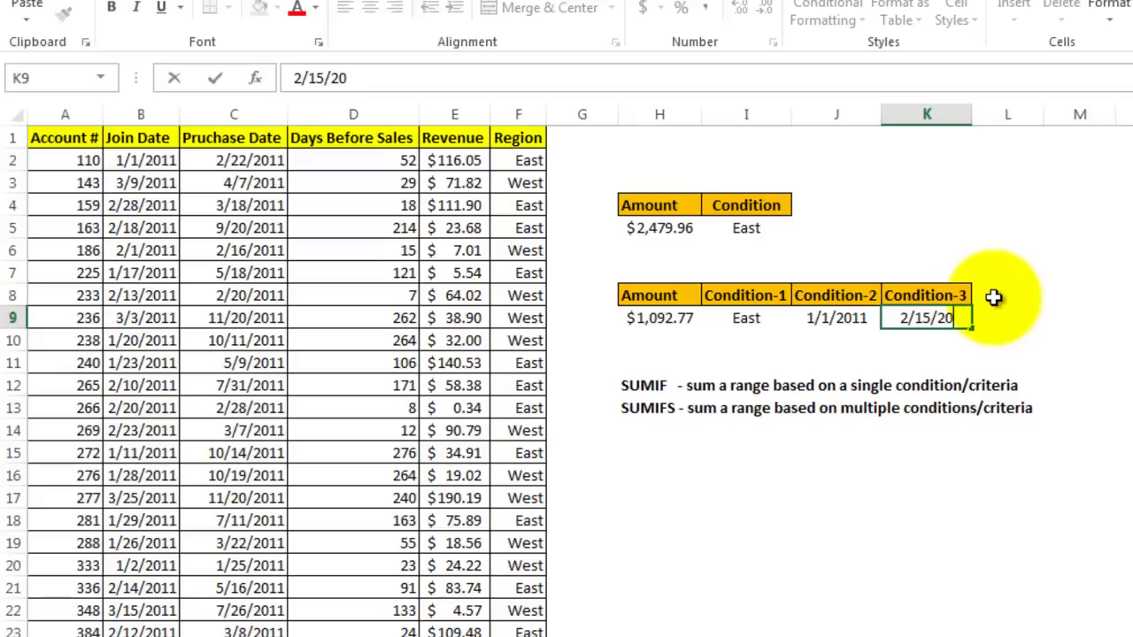
{"action": "type", "text": "11"}
{"action": "key", "text": "Return"}
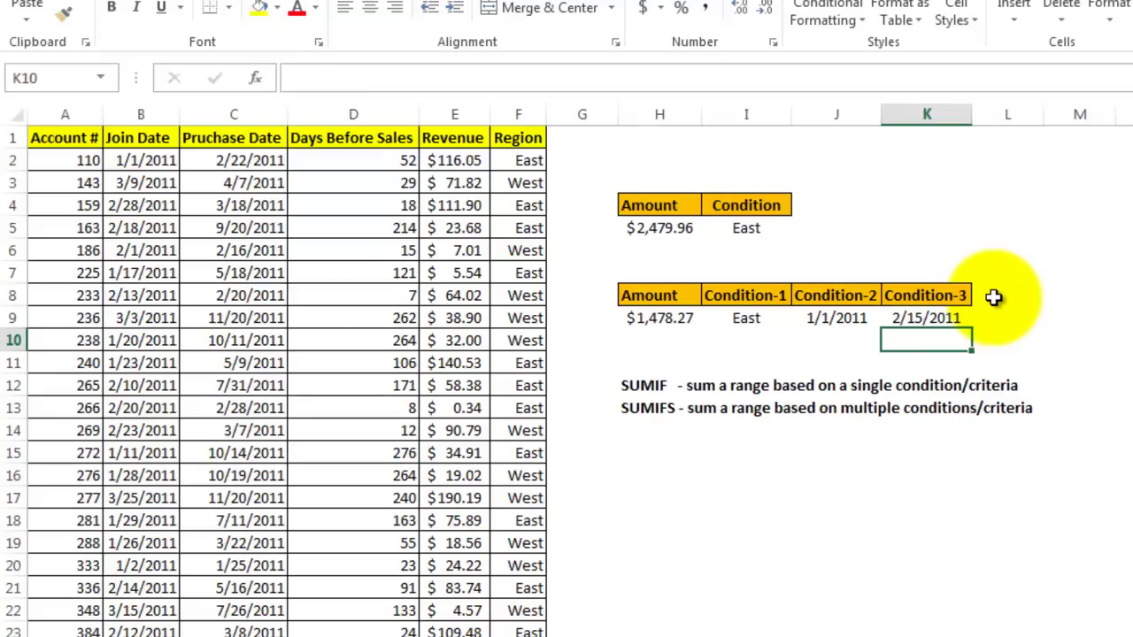